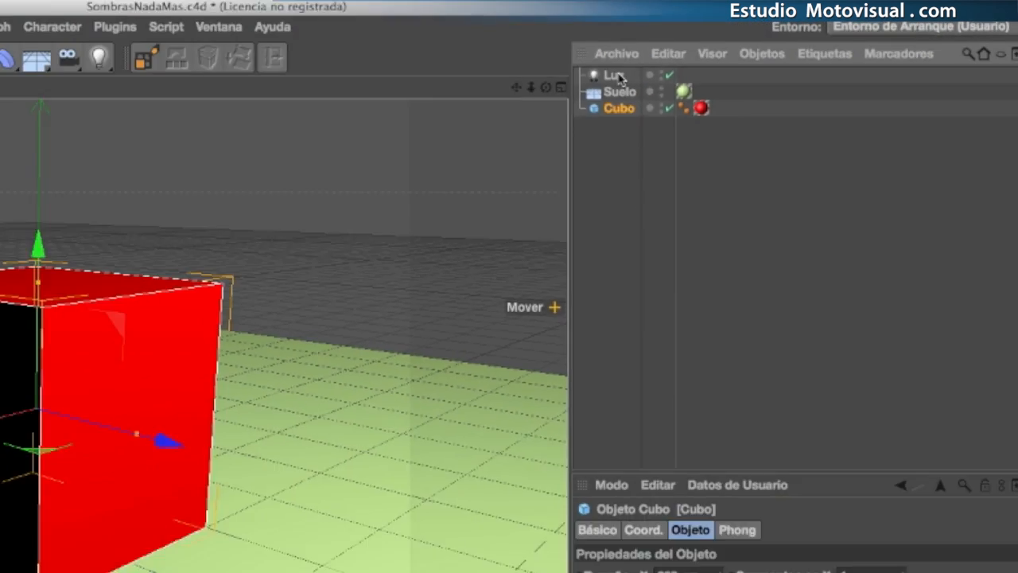
- Select the Luz light and render the perspective view to preview the cube's shadow
{"action": "left_click", "coordinate": [316, 108]}
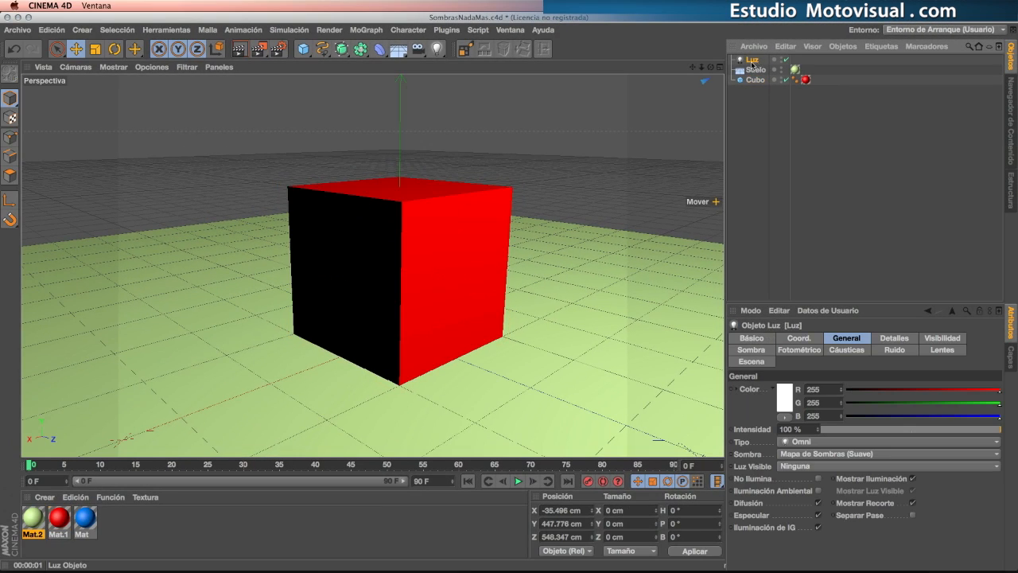
{"action": "mouse_move", "coordinate": [525, 299]}
{"action": "right_mouse_down", "text": "alt"}
{"action": "mouse_move", "coordinate": [398, 309]}
{"action": "mouse_move", "coordinate": [517, 295]}
{"action": "right_mouse_up", "text": "alt"}
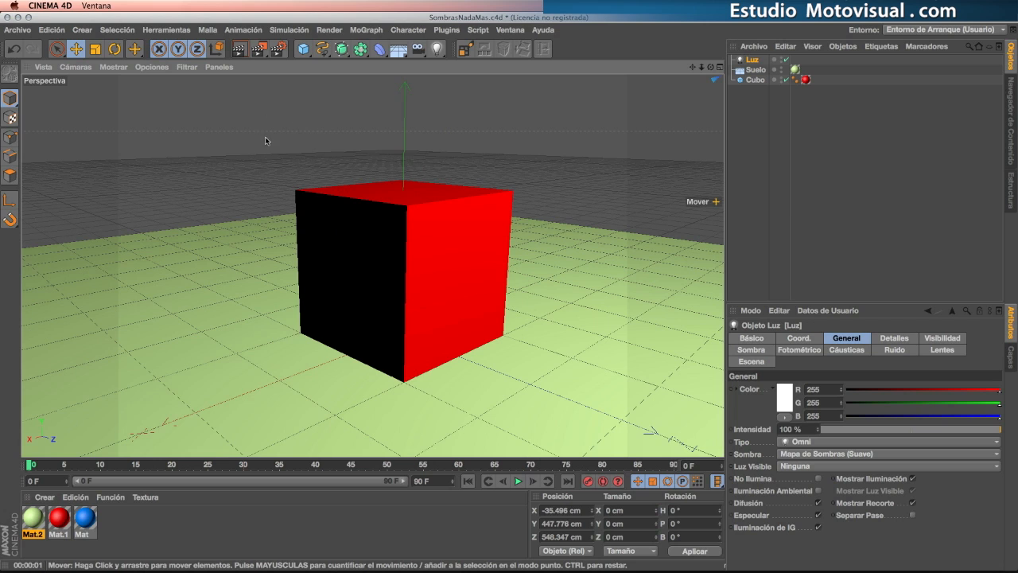
{"action": "key", "text": "super+r"}
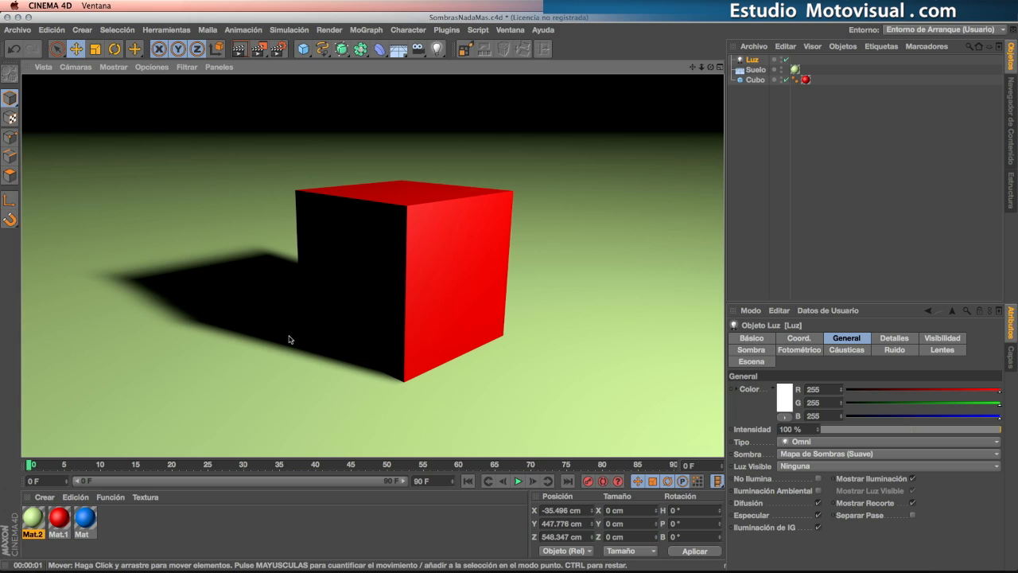
- Open the render settings and delete the existing Sombra pass from Multipase
{"action": "left_click", "coordinate": [278, 50]}
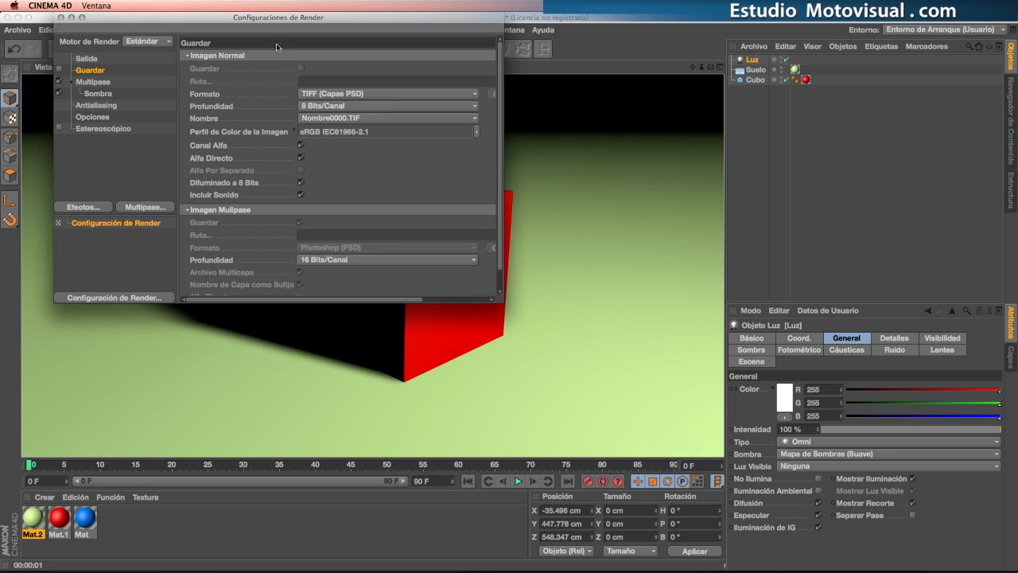
{"action": "left_click_drag", "start_coordinate": [283, 19], "coordinate": [415, 122]}
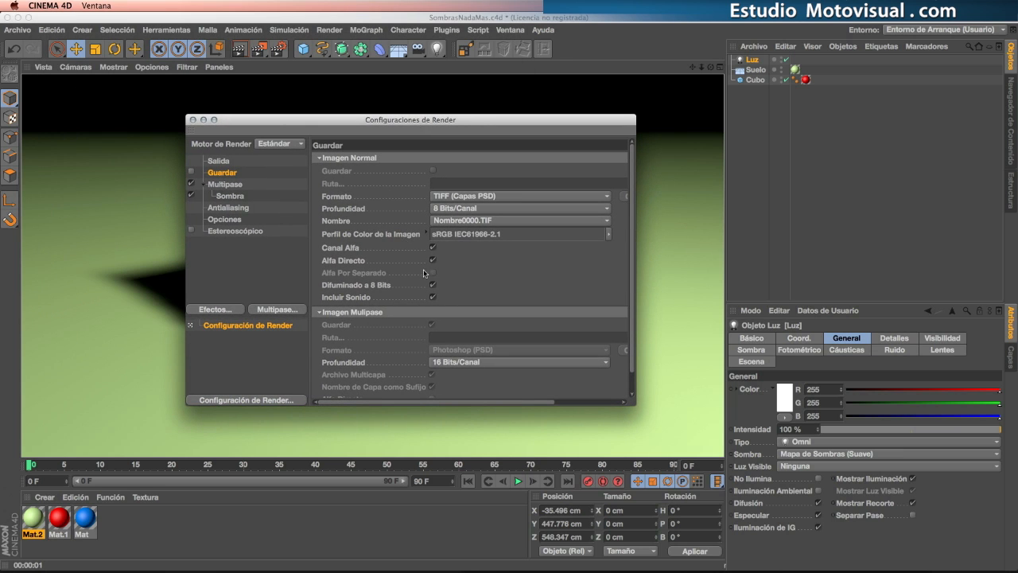
{"action": "left_click", "coordinate": [225, 185]}
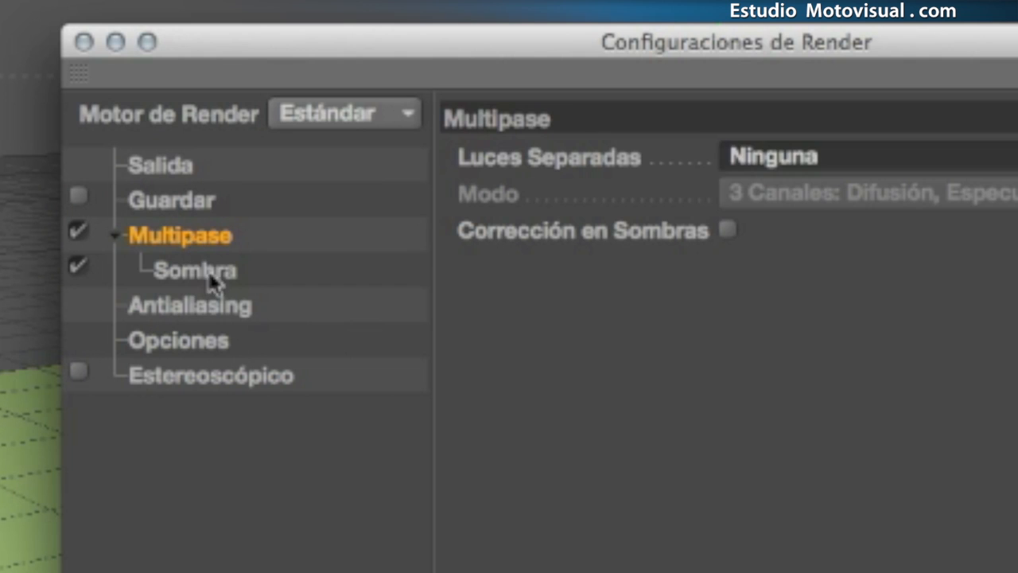
{"action": "left_click", "coordinate": [199, 272]}
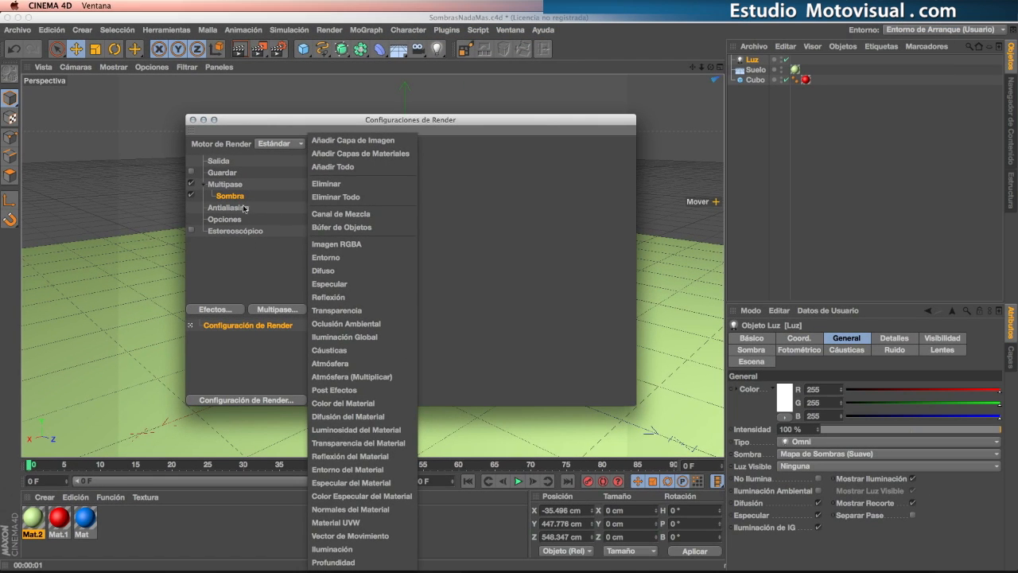
{"action": "left_click", "coordinate": [212, 278]}
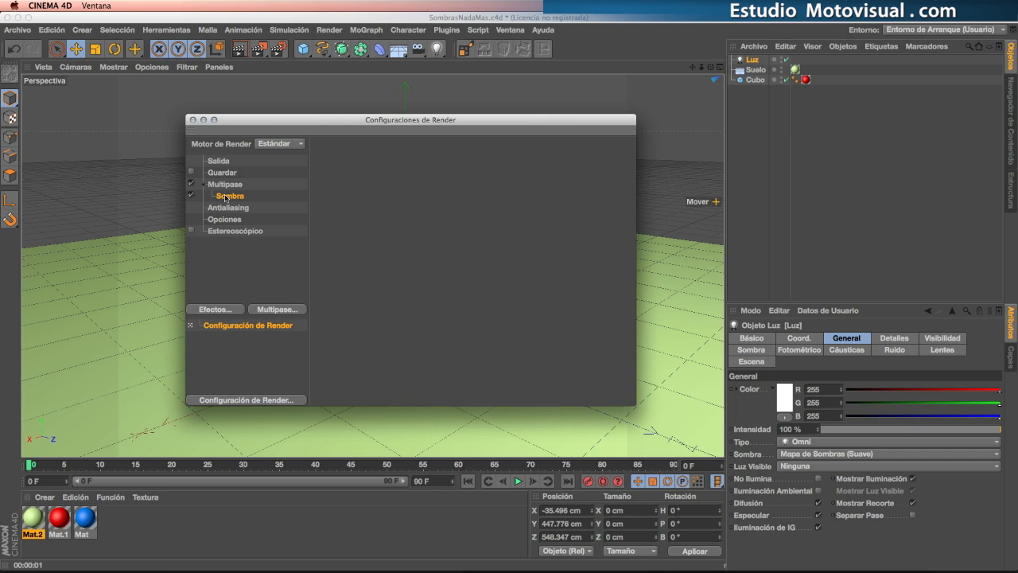
{"action": "key", "text": "Delete"}
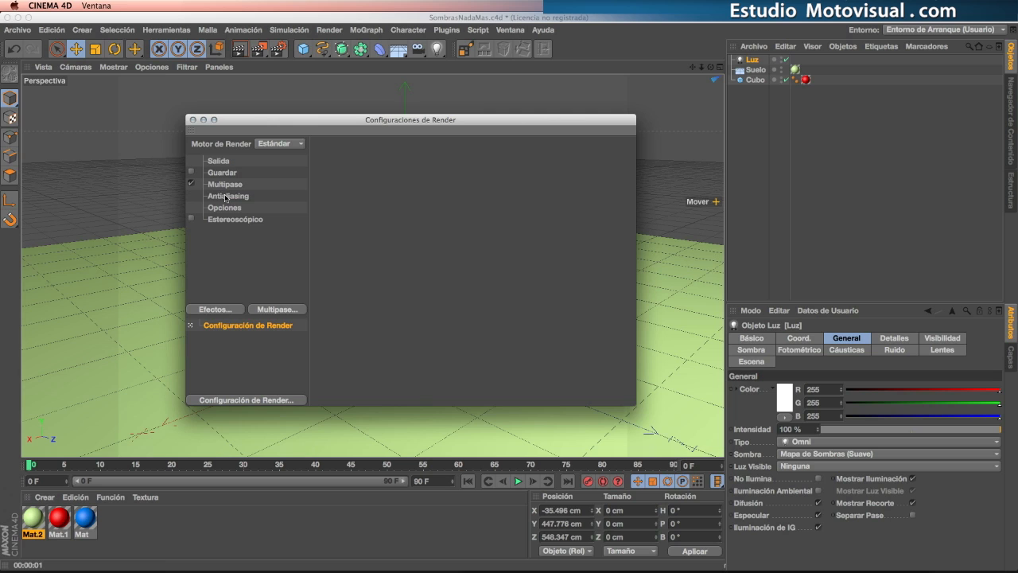
- Add a Sombra pass to the multipass output and close the render settings
{"action": "left_click", "coordinate": [284, 310]}
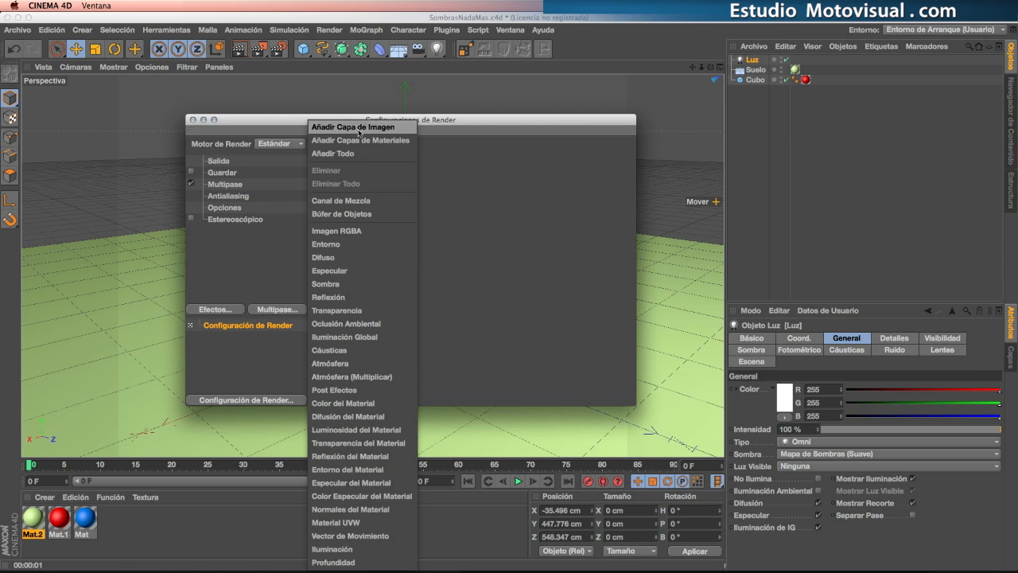
{"action": "left_click", "coordinate": [363, 285]}
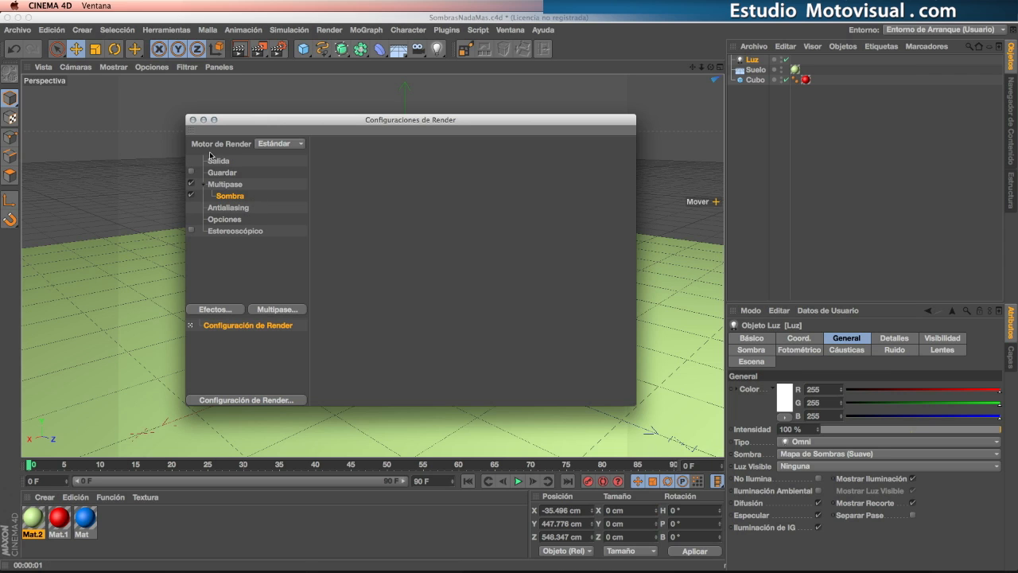
{"action": "left_click", "coordinate": [192, 119]}
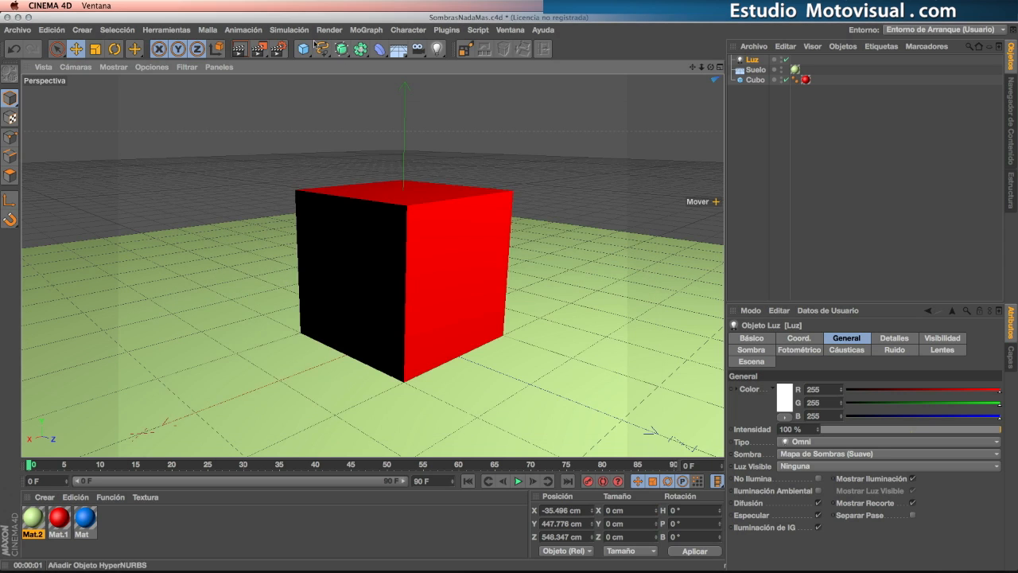
- Render the cube scene to the image viewer with its multipass output
{"action": "left_click_drag", "start_coordinate": [451, 312], "coordinate": [456, 268], "text": "alt"}
{"action": "middle_click_drag", "start_coordinate": [455, 299], "coordinate": [450, 291], "text": "alt"}
{"action": "left_click_drag", "start_coordinate": [444, 320], "coordinate": [445, 313], "text": "alt"}
{"action": "left_click", "coordinate": [259, 50]}
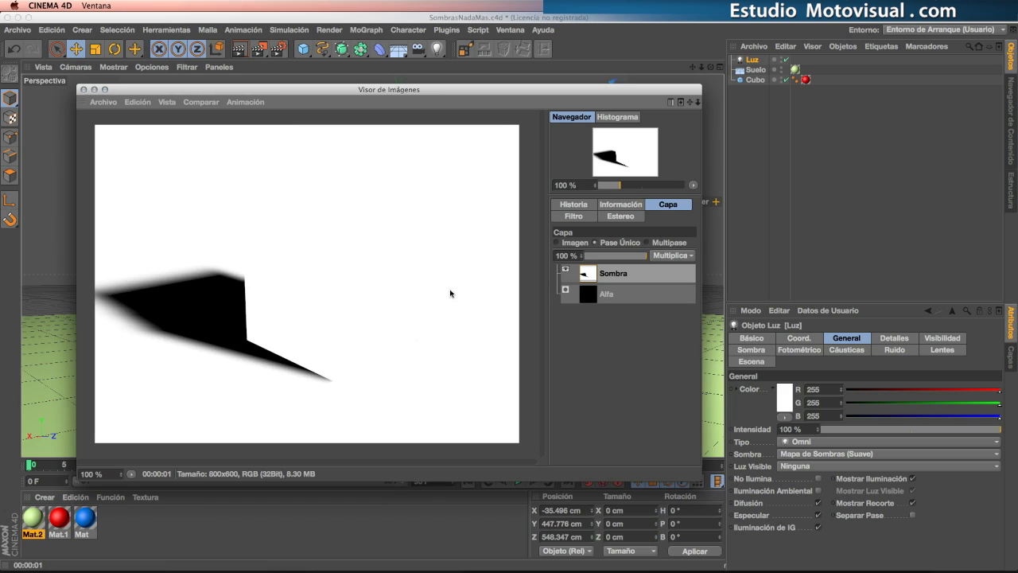
- Inspect the rendered Alfa and Sombra layers and the full image, closing the image viewer when done
{"action": "left_click", "coordinate": [609, 294]}
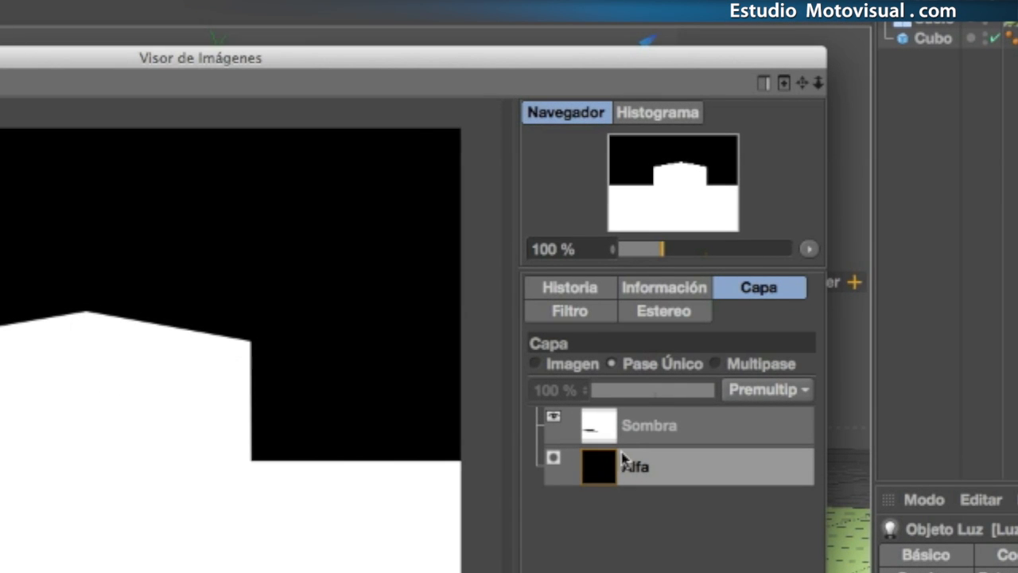
{"action": "left_click", "coordinate": [649, 427]}
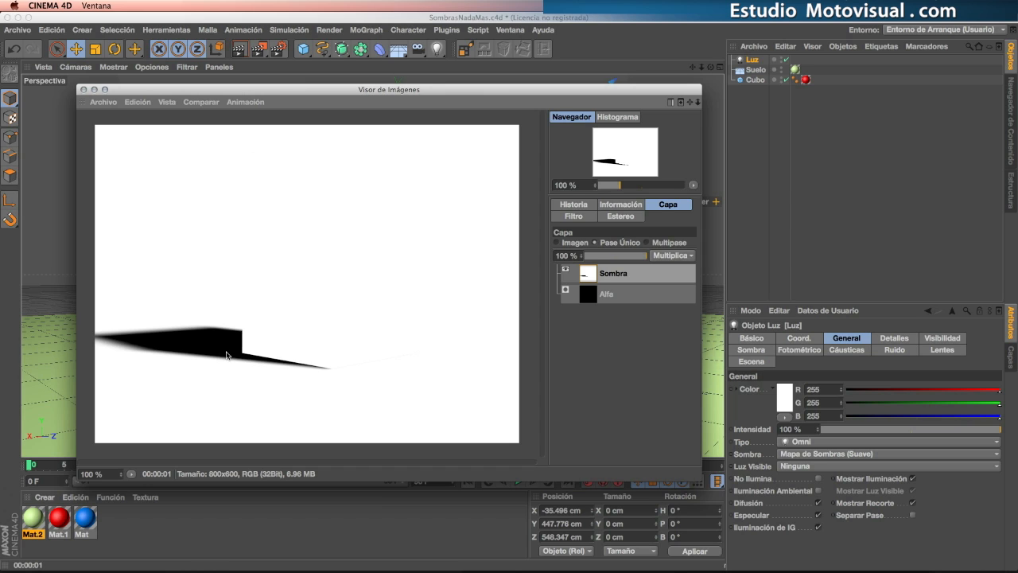
{"action": "left_click", "coordinate": [558, 242]}
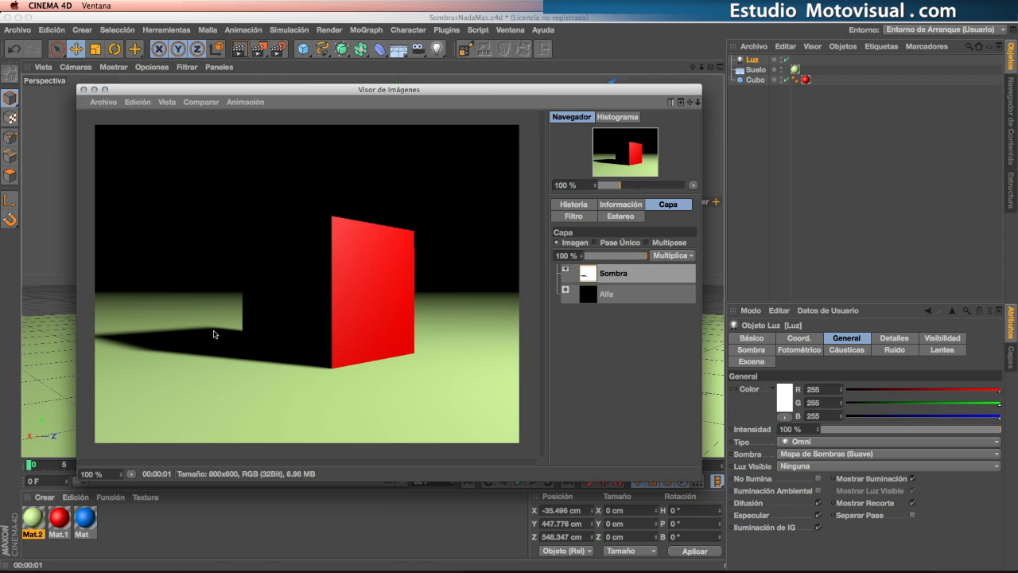
{"action": "left_click", "coordinate": [84, 91]}
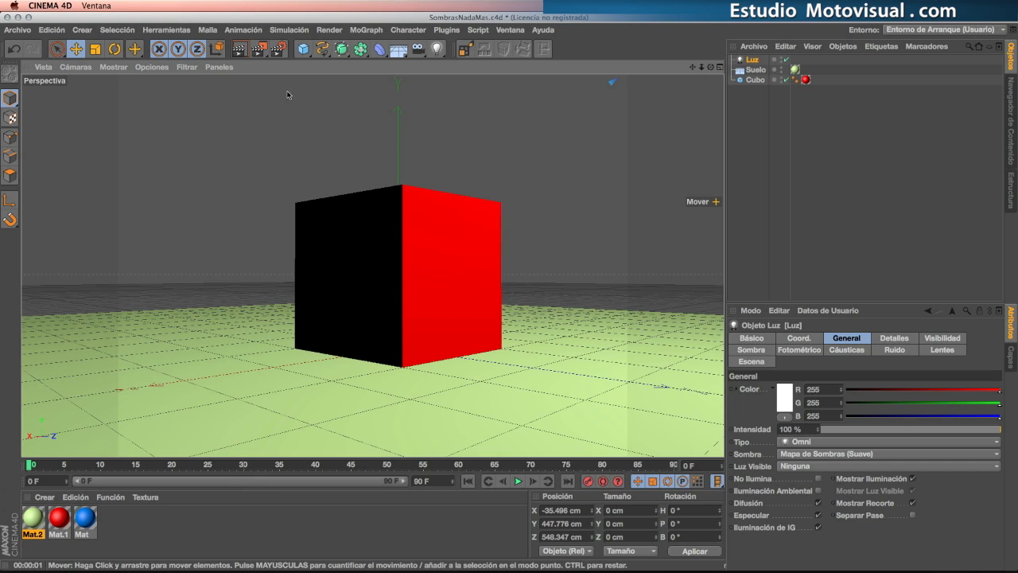
- Add the Difuso and Imagen RGBA passes to the multipass output and render the scene to the image viewer
{"action": "left_click", "coordinate": [279, 51]}
{"action": "left_click_drag", "start_coordinate": [349, 125], "coordinate": [332, 118]}
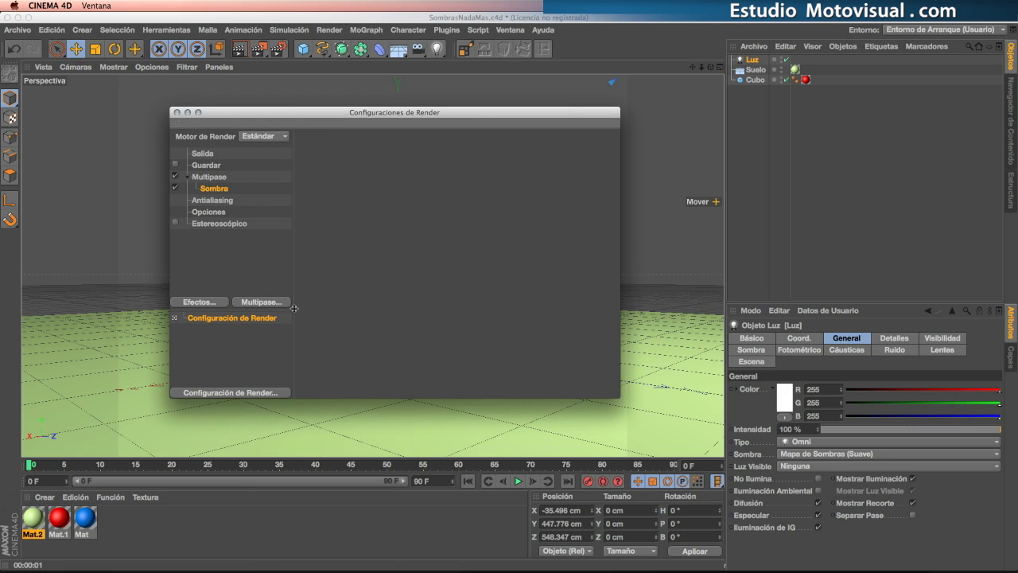
{"action": "left_click", "coordinate": [270, 303]}
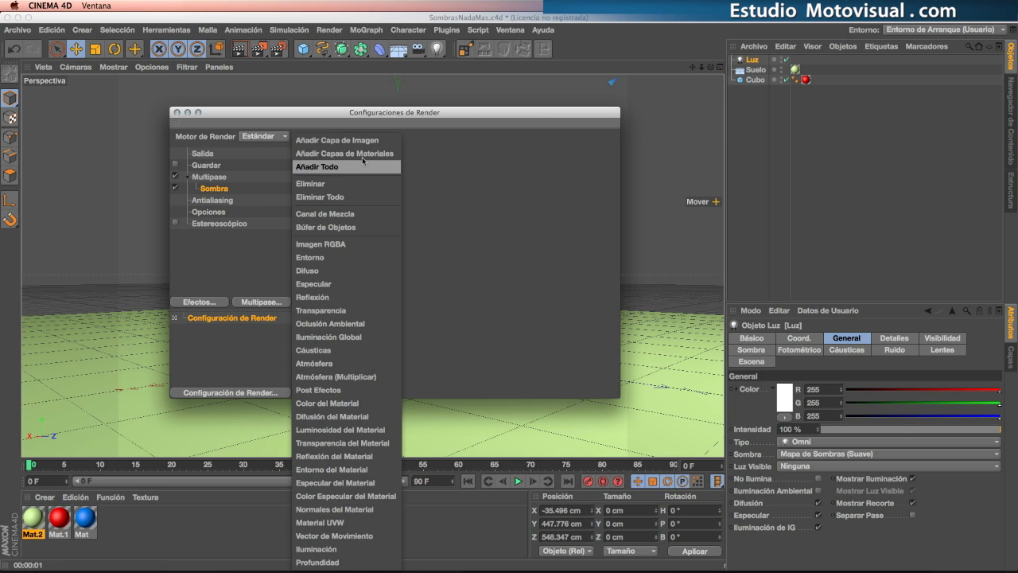
{"action": "left_click", "coordinate": [316, 272]}
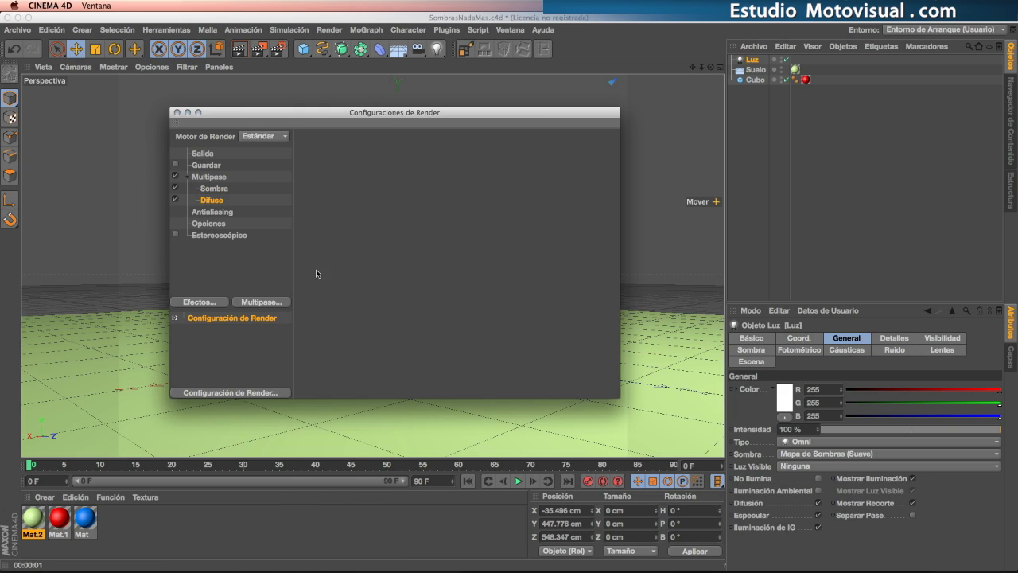
{"action": "left_click", "coordinate": [262, 303]}
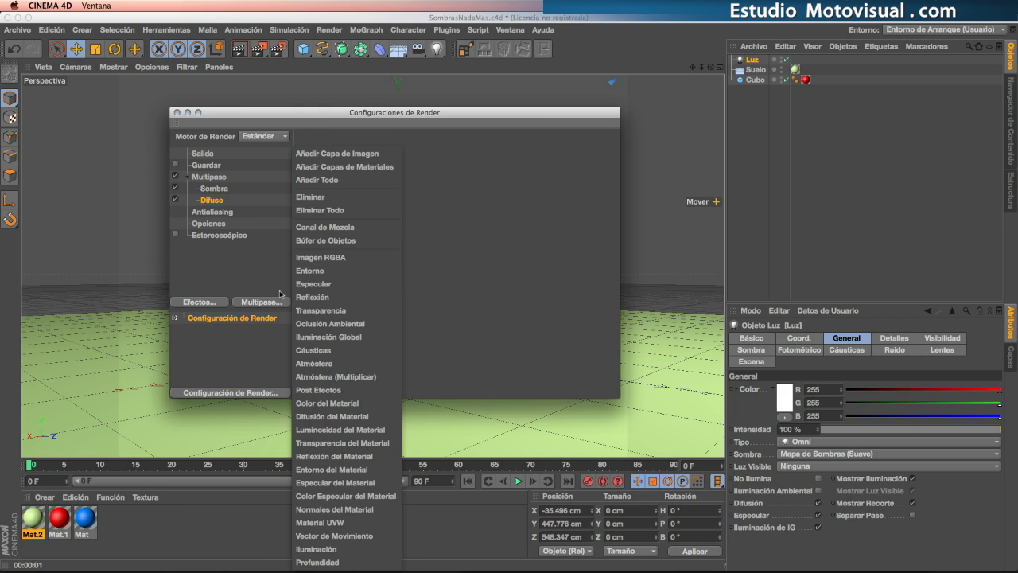
{"action": "left_click", "coordinate": [346, 258]}
{"action": "key", "text": "shift+r"}
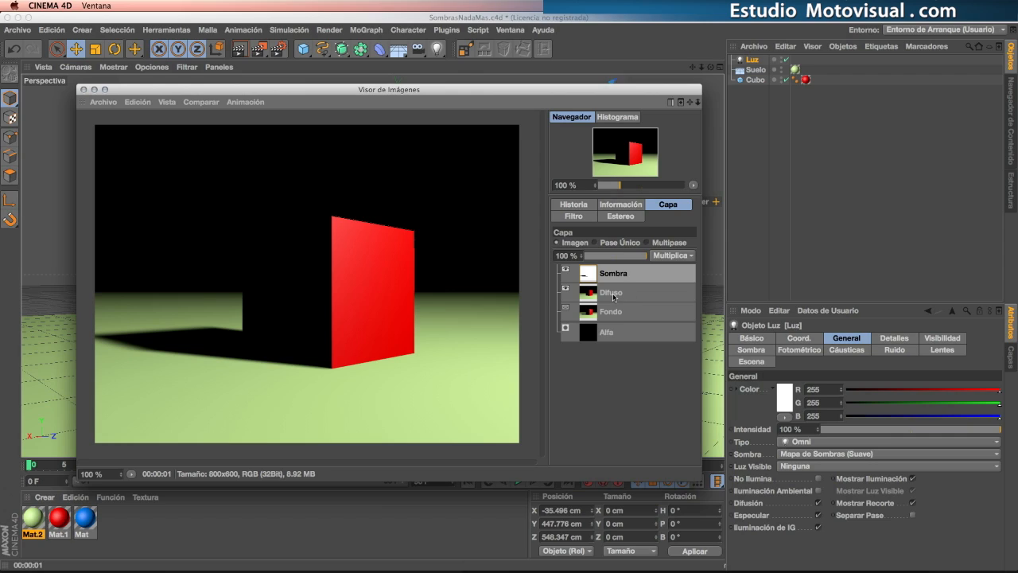
- View the Difuso layer in Multipase mode and compare the Difuso and Sombra layers as single passes
{"action": "left_click", "coordinate": [613, 293]}
{"action": "left_click", "coordinate": [649, 242]}
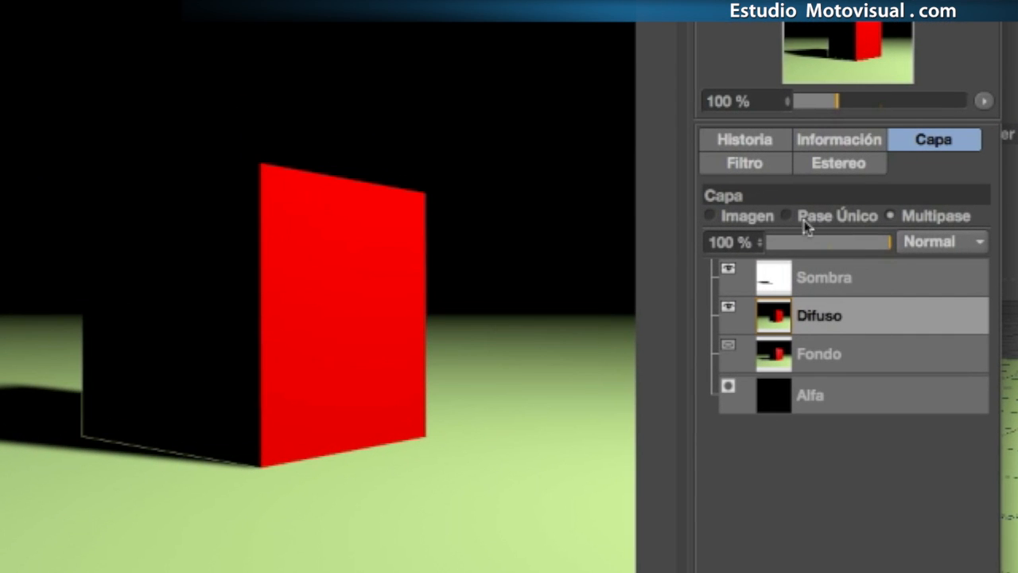
{"action": "left_click", "coordinate": [806, 226]}
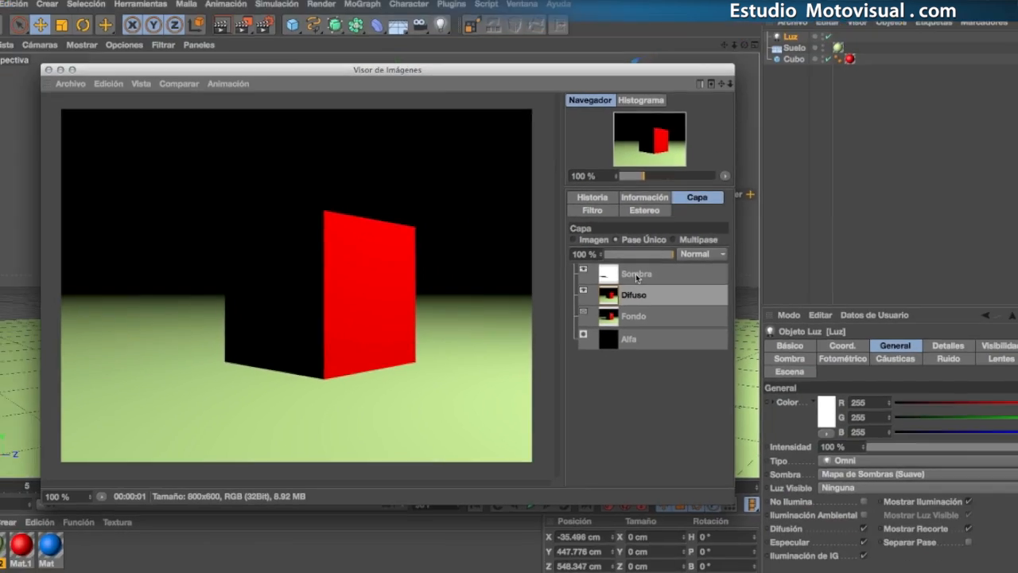
{"action": "left_click", "coordinate": [824, 277]}
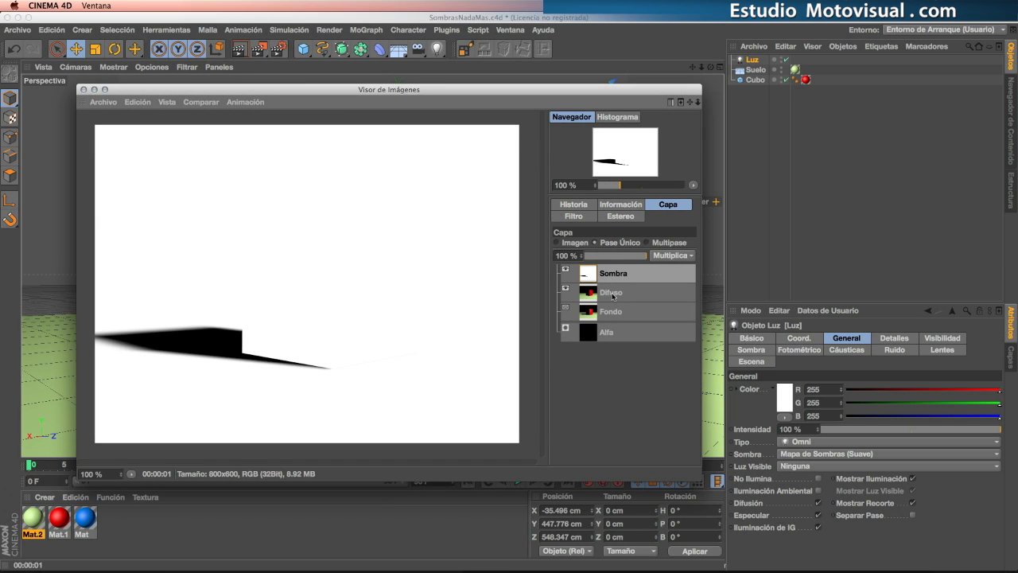
{"action": "left_click", "coordinate": [612, 296]}
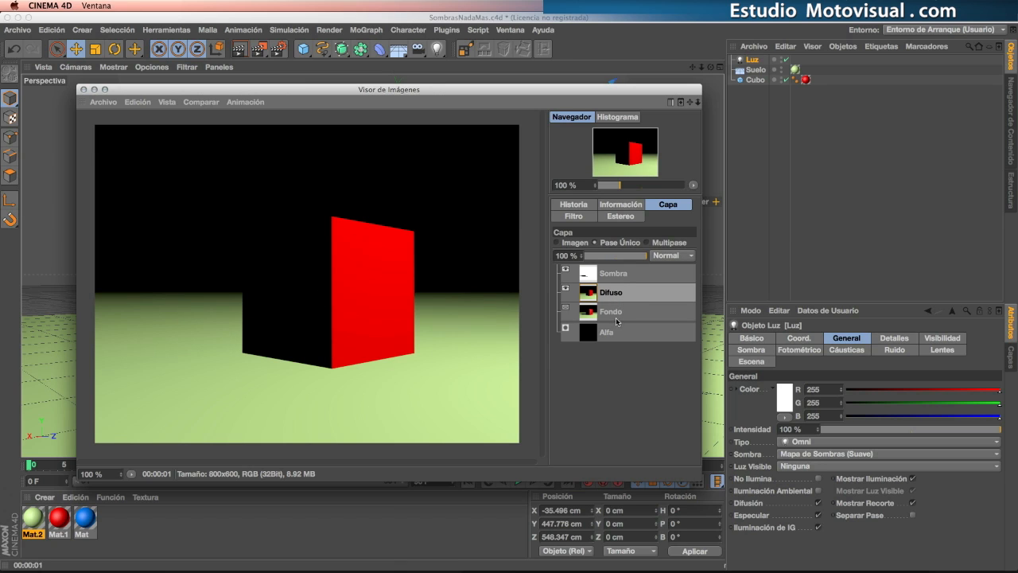
{"action": "left_click", "coordinate": [613, 277]}
{"action": "left_click", "coordinate": [606, 299]}
{"action": "left_click", "coordinate": [615, 274]}
{"action": "left_click", "coordinate": [609, 294]}
{"action": "left_click", "coordinate": [613, 275]}
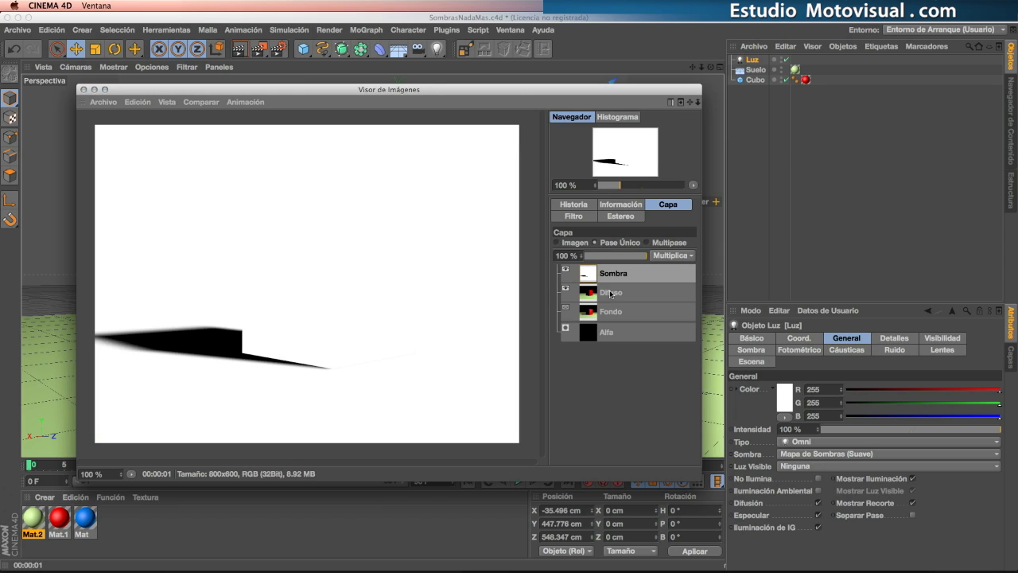
{"action": "left_click", "coordinate": [609, 298]}
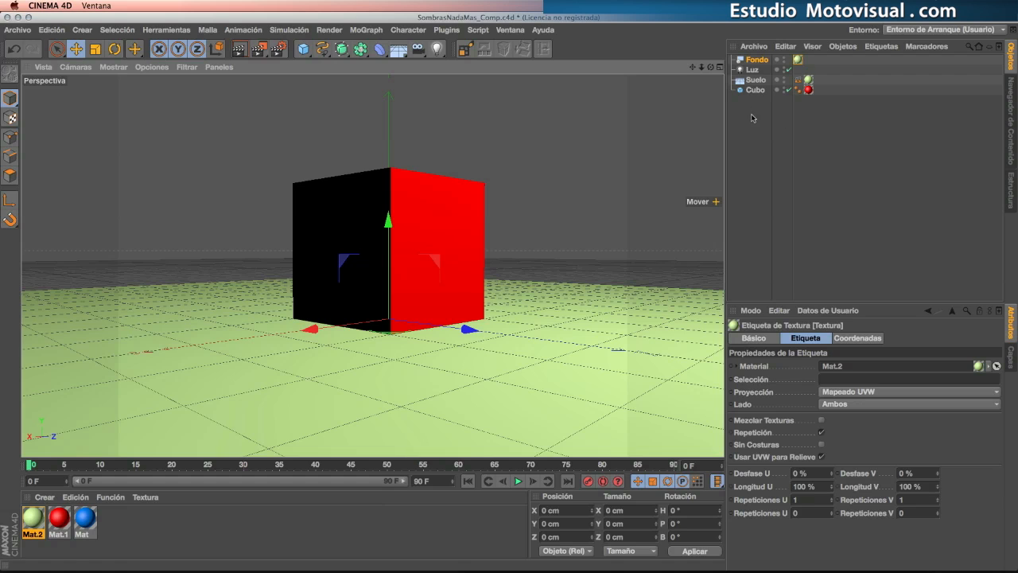
- Select the Fondo object in the SombrasNadaMas_Comp scene and render the perspective view
{"action": "left_click", "coordinate": [753, 117]}
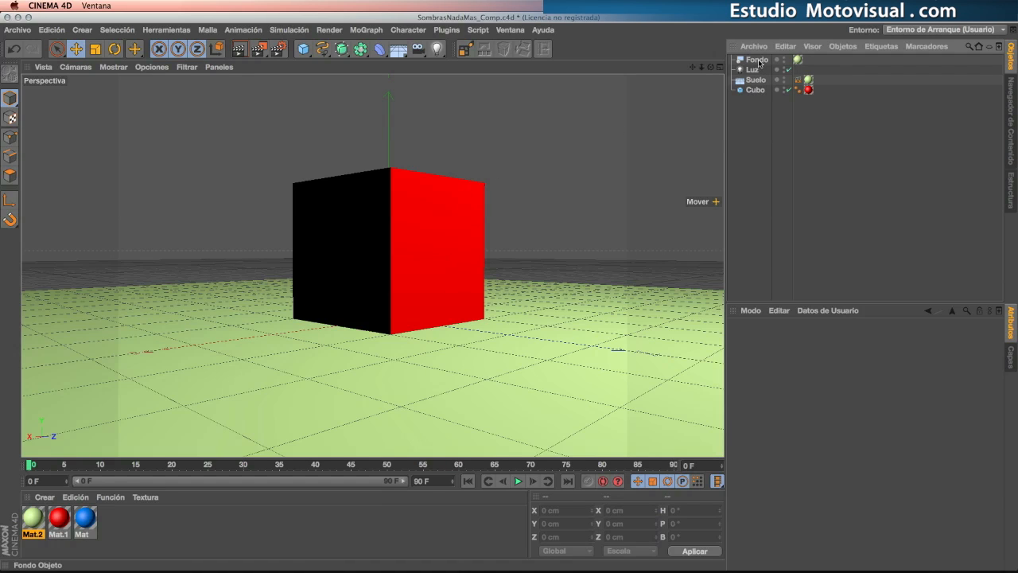
{"action": "left_click", "coordinate": [758, 61]}
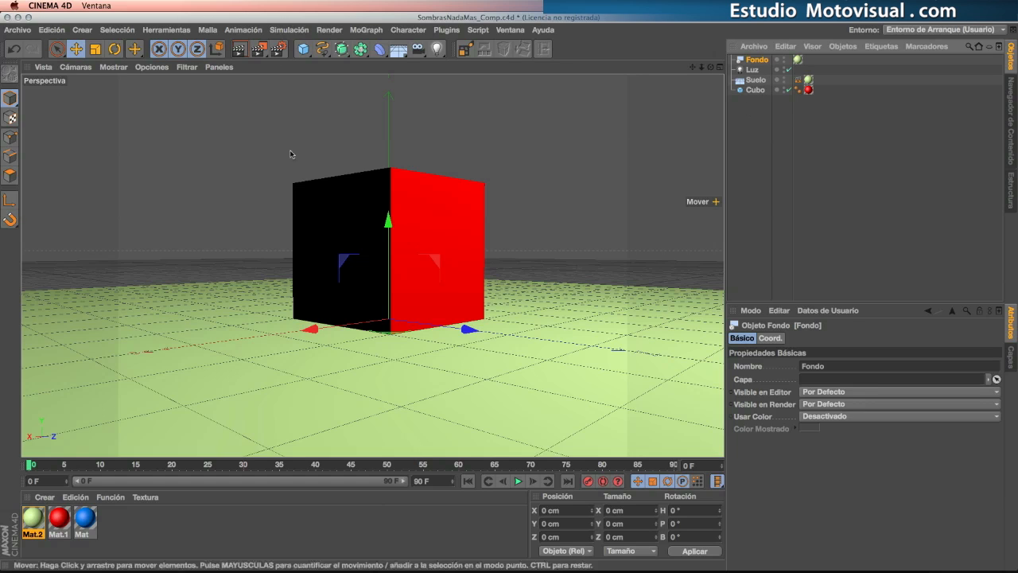
{"action": "key", "text": "super+r"}
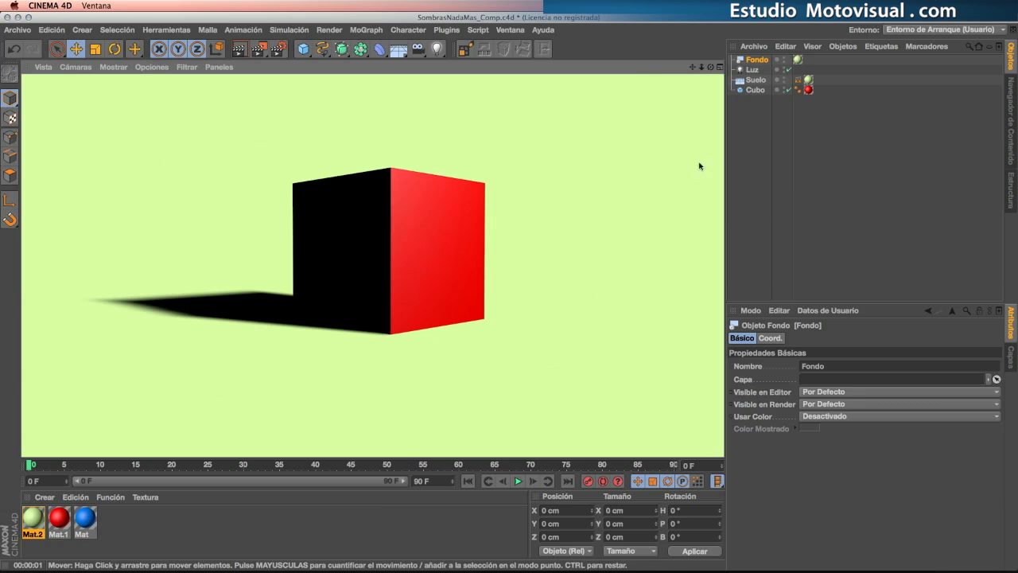
- Examine the texture tag settings of the Fondo and Suelo objects, including their projection
{"action": "left_click", "coordinate": [762, 60]}
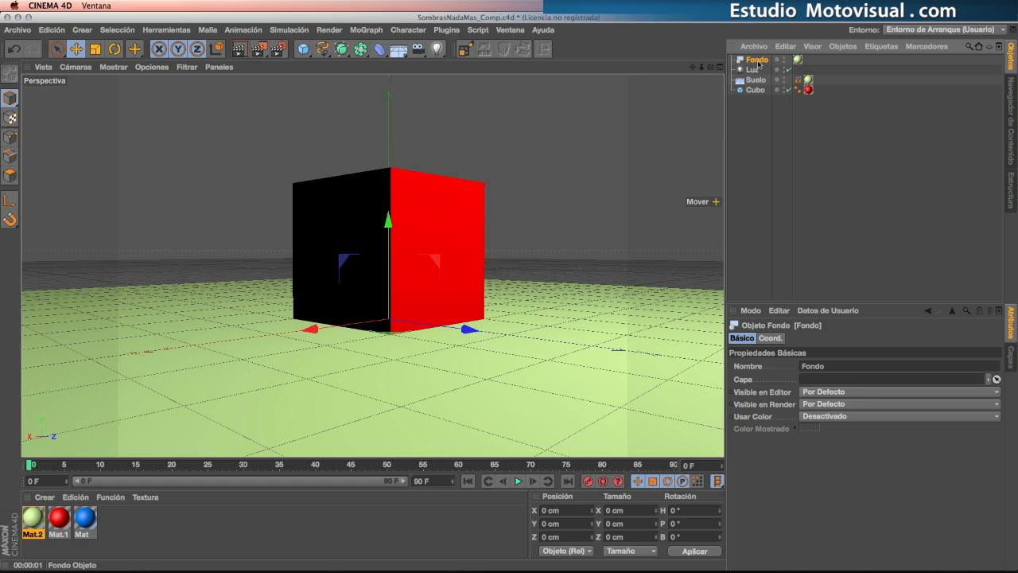
{"action": "left_click", "coordinate": [798, 60]}
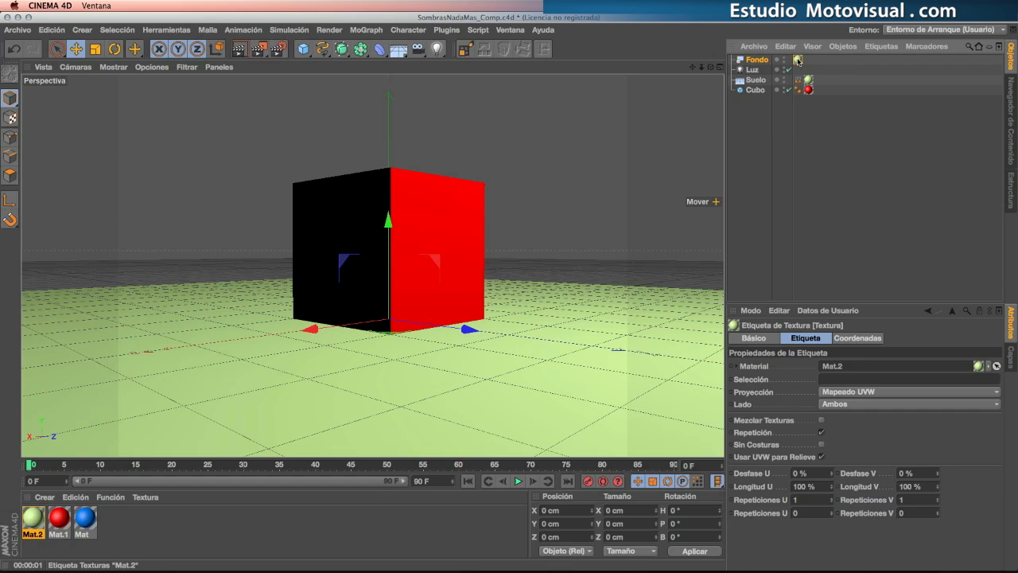
{"action": "left_click", "coordinate": [757, 80]}
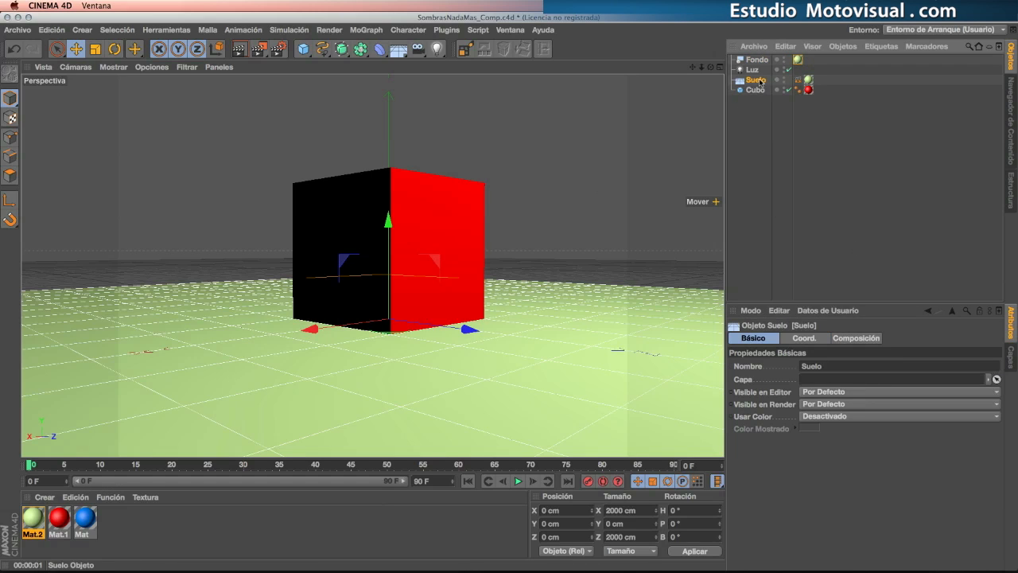
{"action": "left_click", "coordinate": [809, 80]}
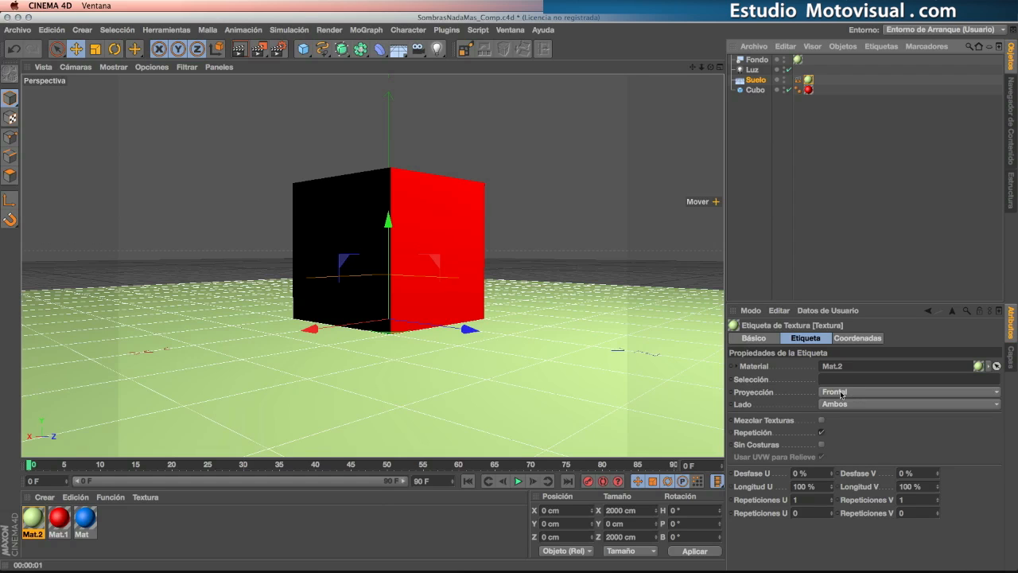
- Open the composition tag settings of the Suelo object and switch to the SombrasNadaMas scene for comparison
{"action": "left_click", "coordinate": [798, 80]}
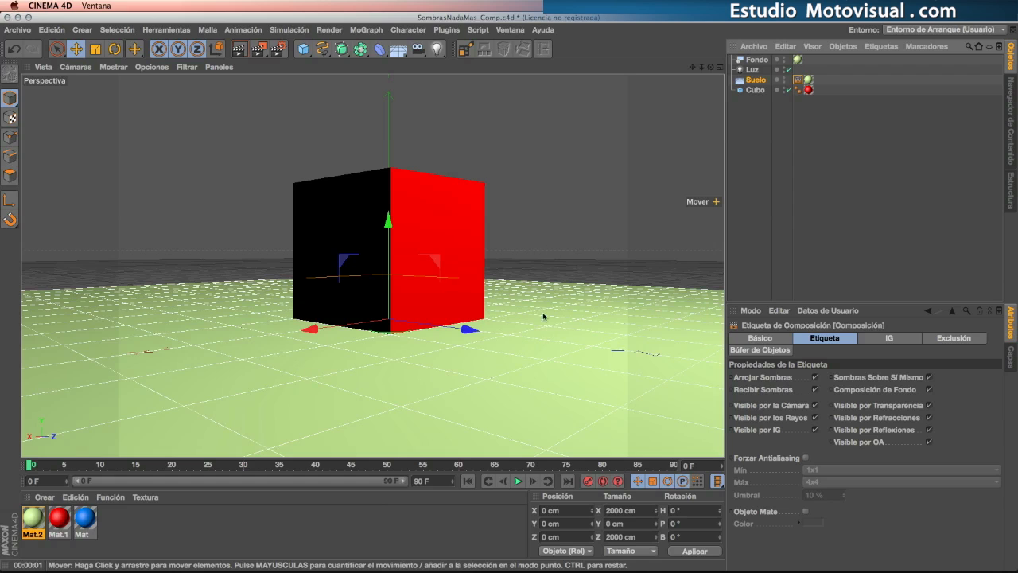
{"action": "left_click", "coordinate": [509, 30]}
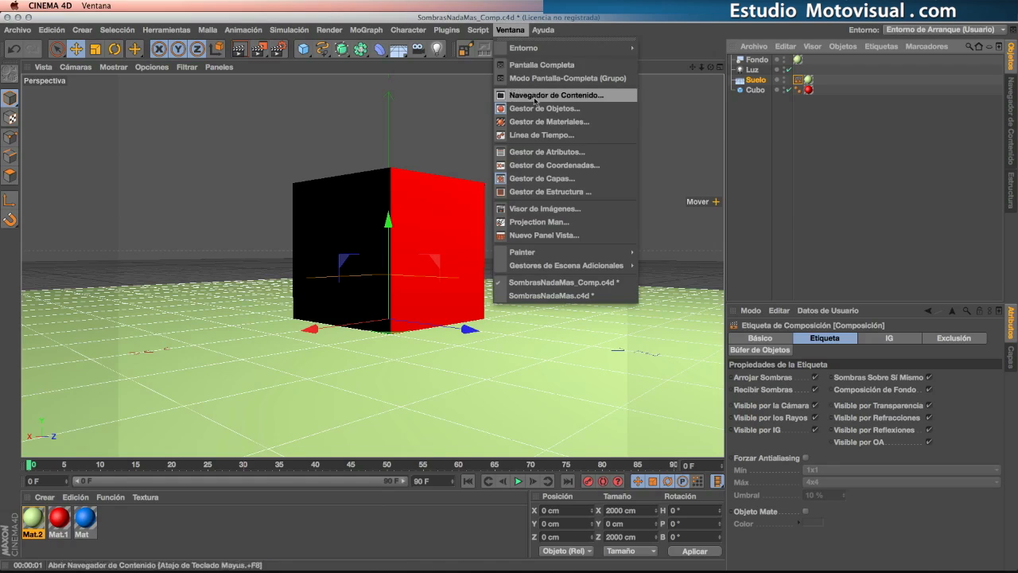
{"action": "left_click", "coordinate": [568, 296]}
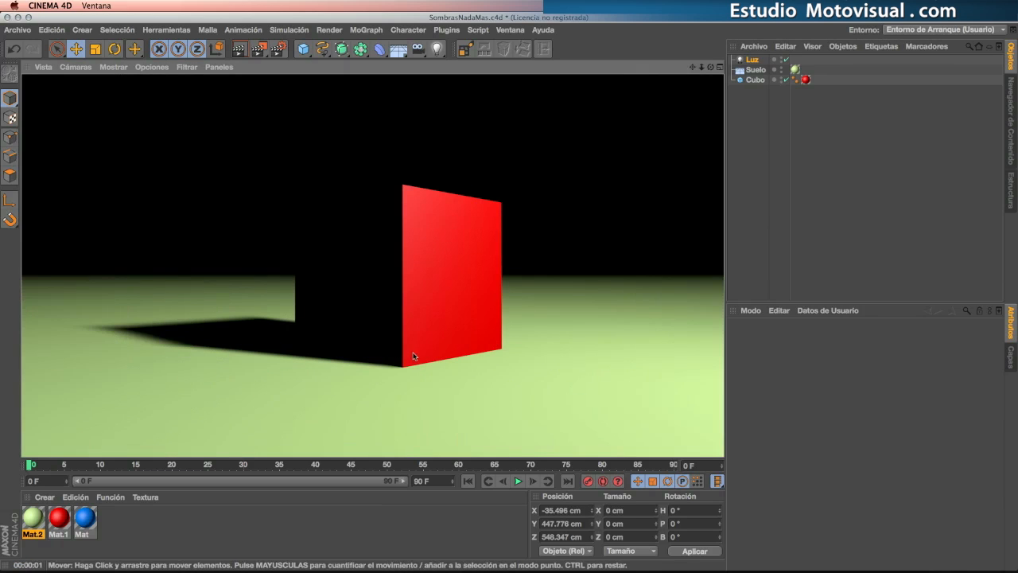
- Return to the SombrasNadaMas_Comp scene and render its perspective view
{"action": "left_click", "coordinate": [510, 30]}
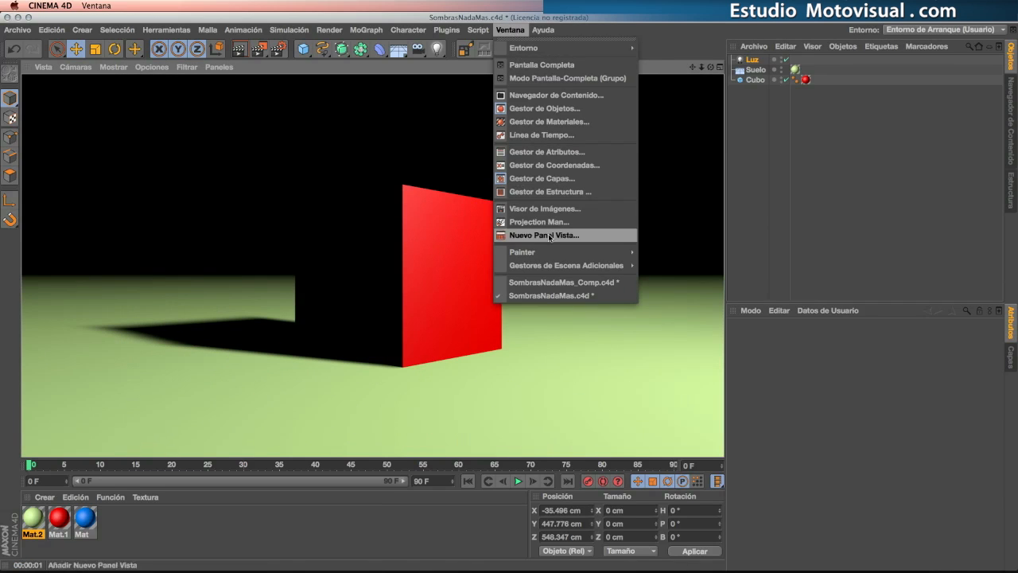
{"action": "left_click", "coordinate": [553, 284]}
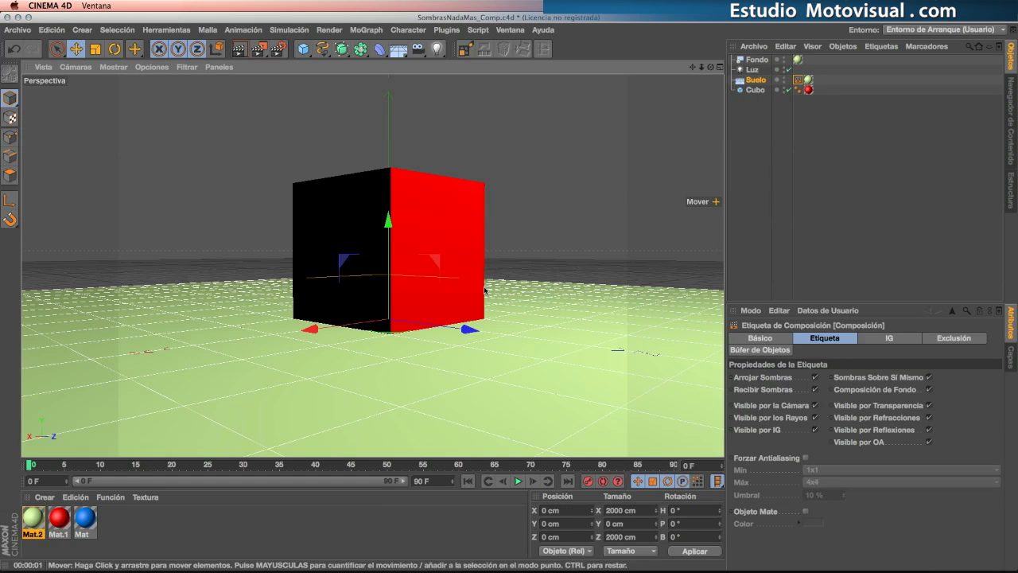
{"action": "key", "text": "ctrl+r"}
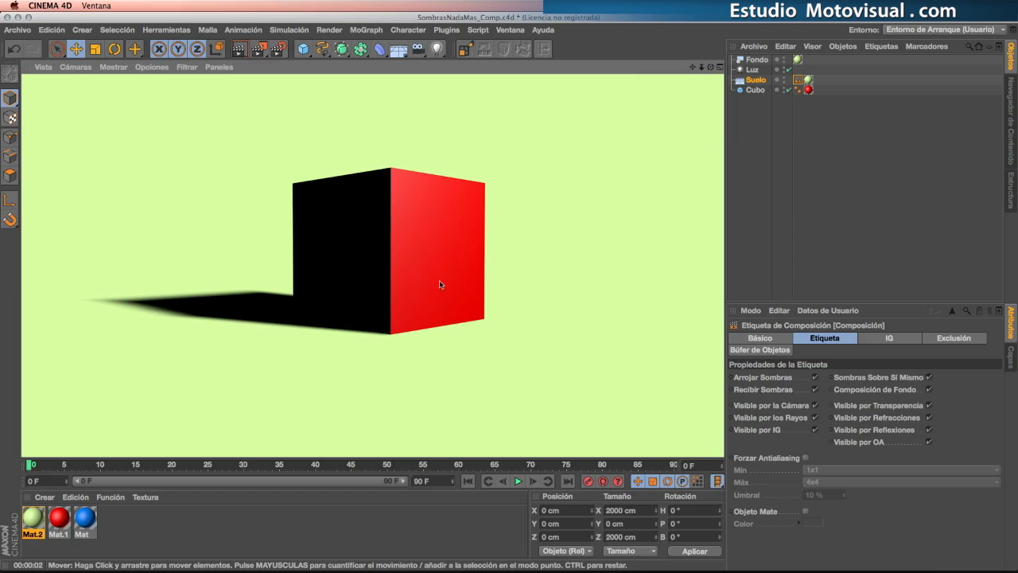
- Check which multipass layers are enabled in the render settings of the composition scene
{"action": "left_click", "coordinate": [279, 50]}
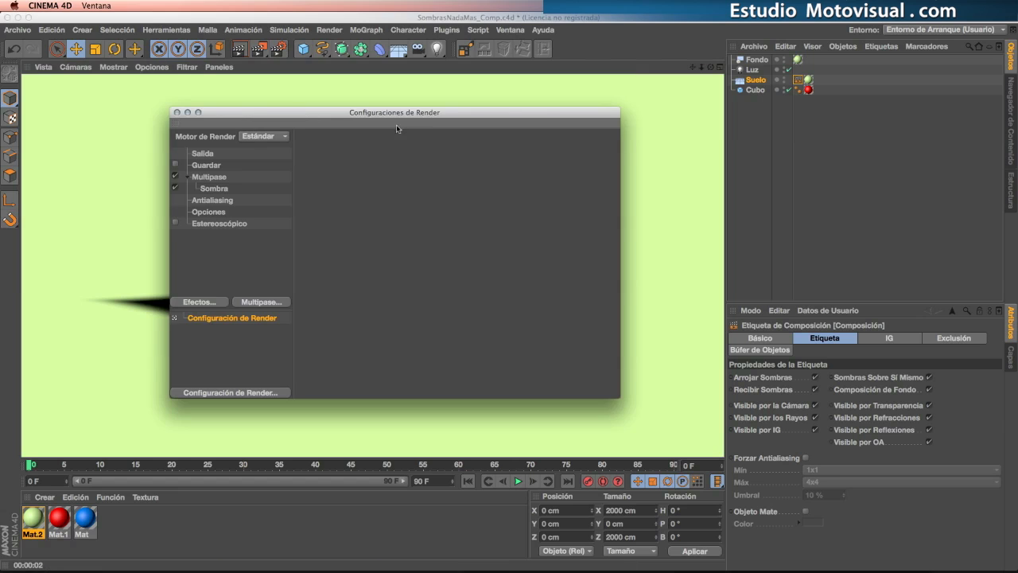
{"action": "left_click_drag", "start_coordinate": [458, 116], "coordinate": [447, 115]}
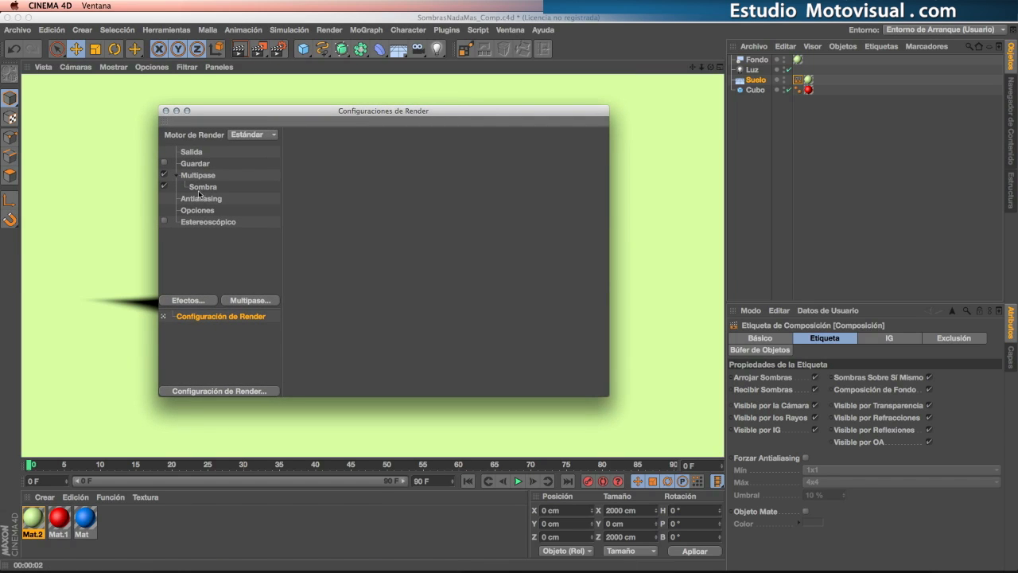
{"action": "left_click", "coordinate": [166, 110]}
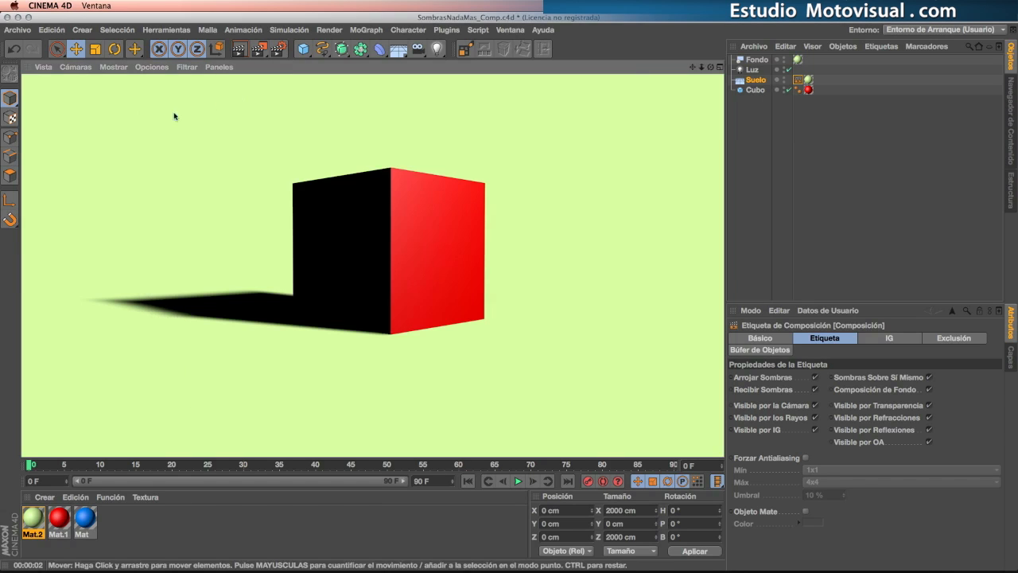
- Render the scene to the image viewer and compare the Sombra layer as a single pass with the full image
{"action": "left_click", "coordinate": [259, 50]}
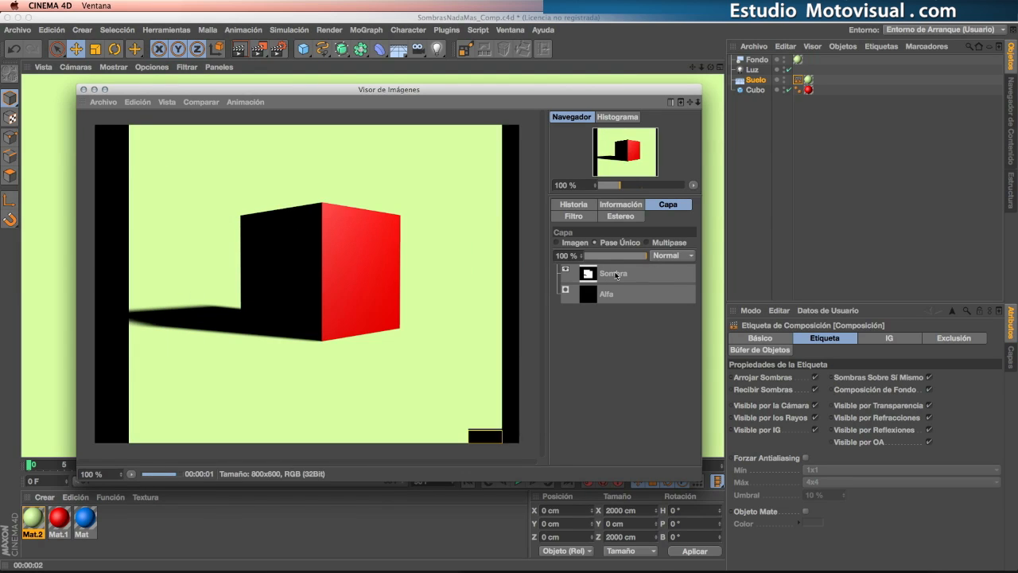
{"action": "left_click", "coordinate": [619, 275]}
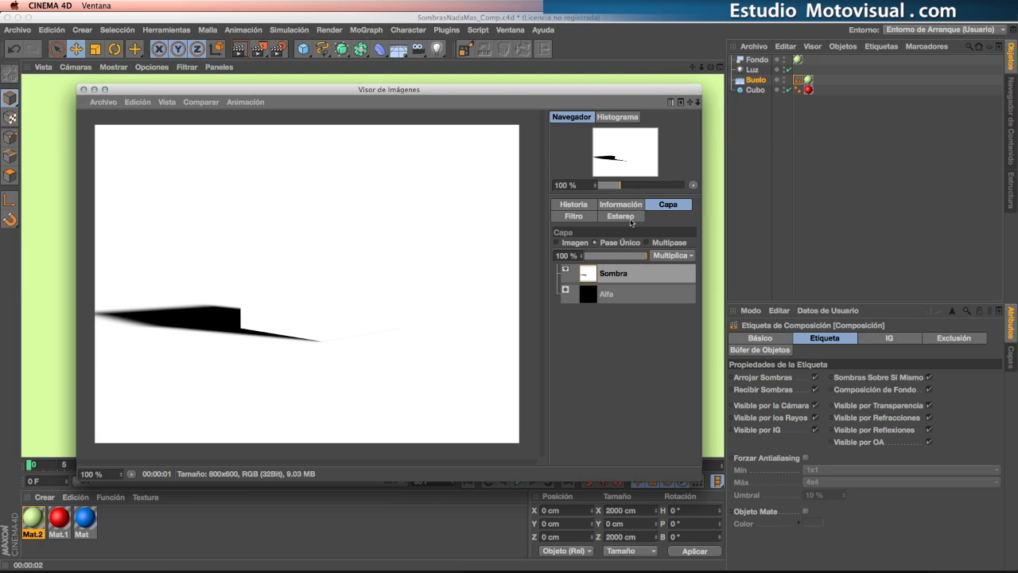
{"action": "left_click", "coordinate": [565, 242]}
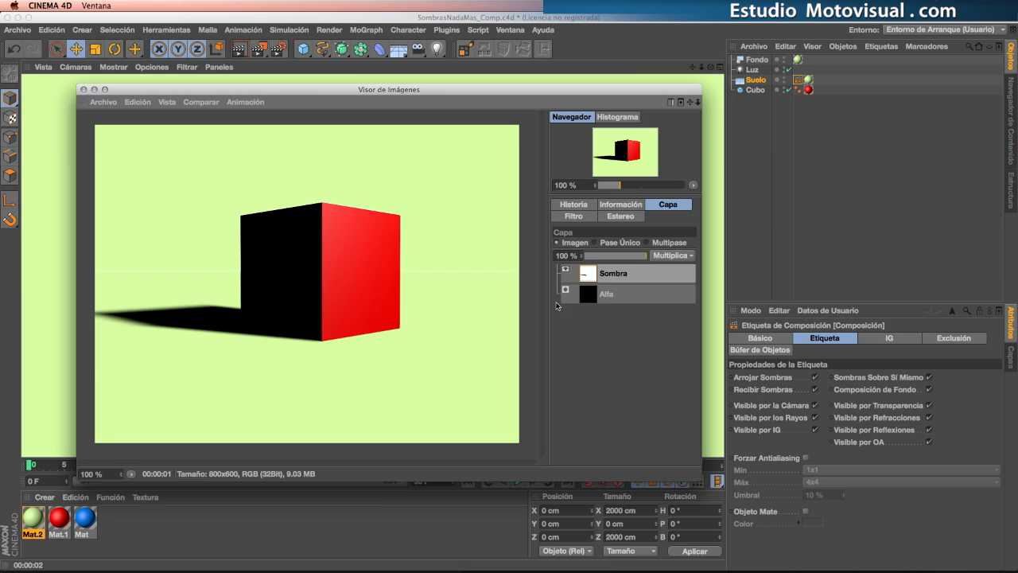
{"action": "left_click", "coordinate": [83, 90]}
- Add the Imagen RGBA and Difuso passes to the composition scene's multipass output and render it to the image viewer
{"action": "left_click", "coordinate": [277, 49]}
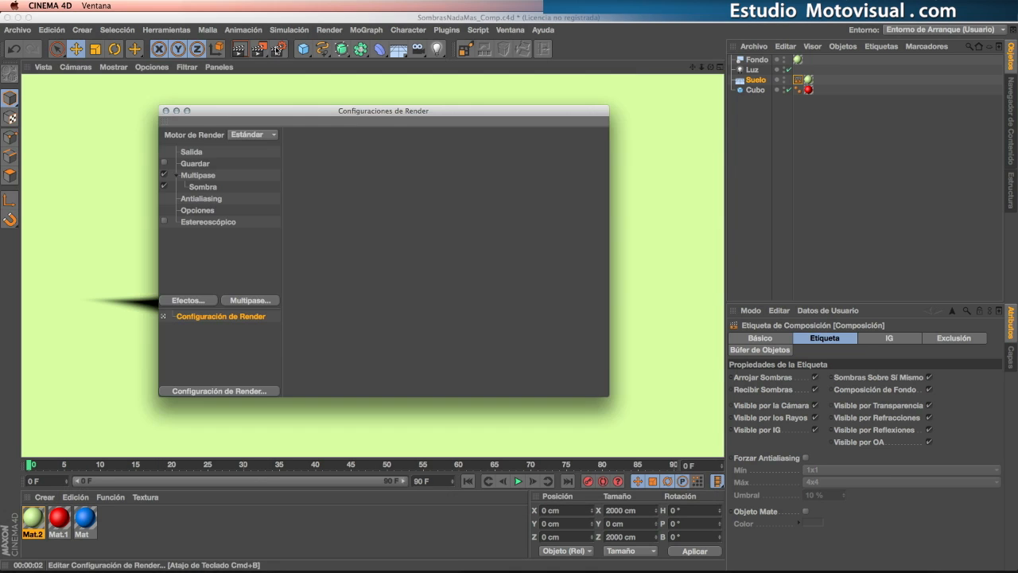
{"action": "left_click", "coordinate": [257, 301]}
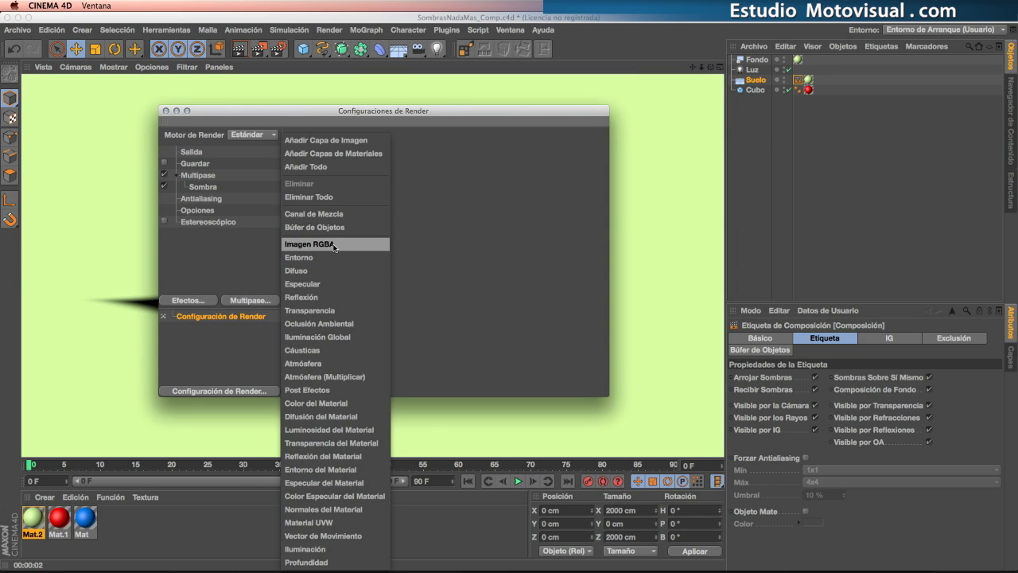
{"action": "left_click", "coordinate": [333, 245]}
{"action": "left_click", "coordinate": [257, 301]}
{"action": "left_click", "coordinate": [325, 271]}
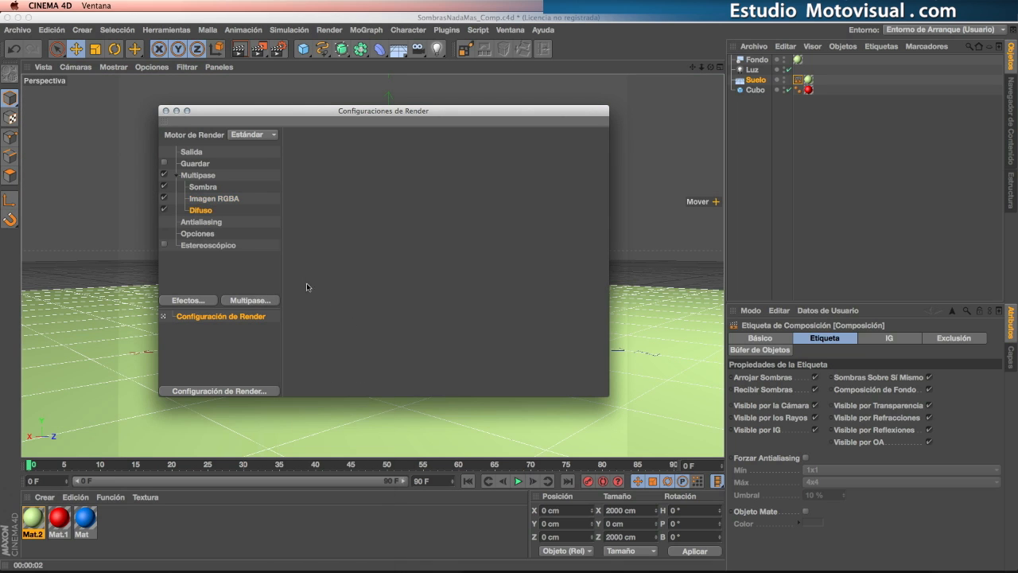
{"action": "left_click", "coordinate": [166, 111]}
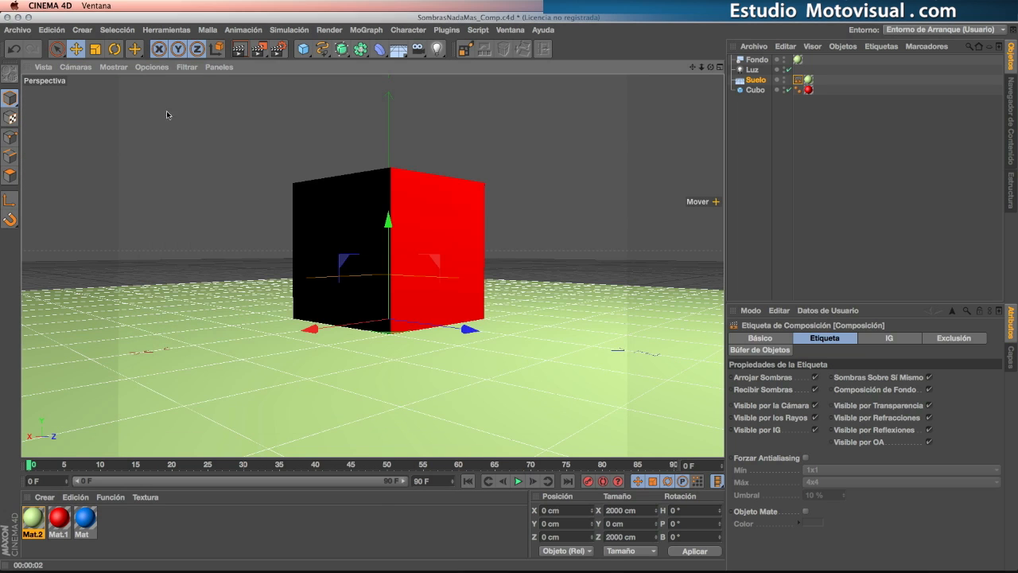
{"action": "left_click", "coordinate": [258, 49]}
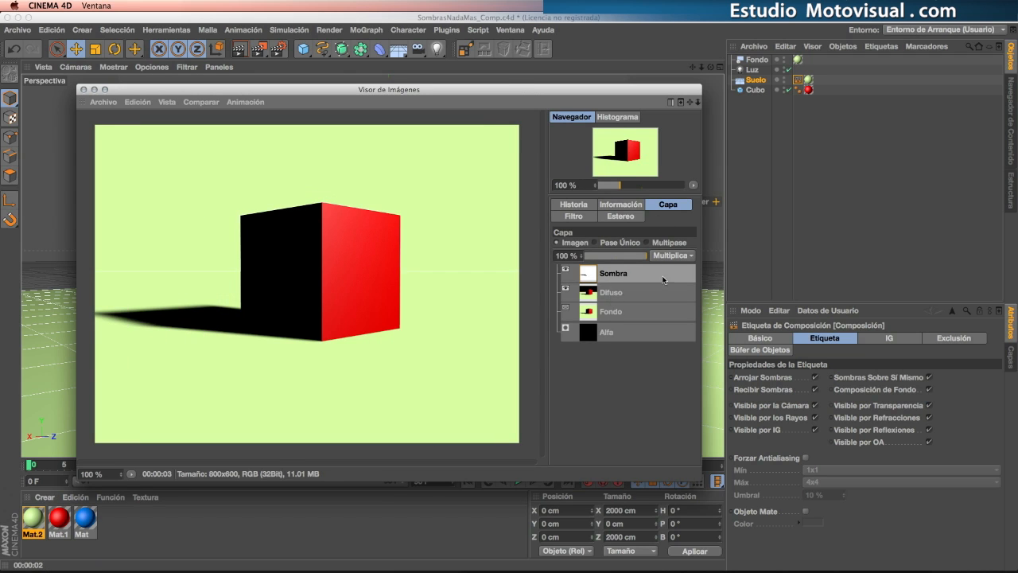
- View the render in Multipase mode and compare the Sombra, Difuso and Fondo layers as single passes
{"action": "left_click", "coordinate": [649, 242]}
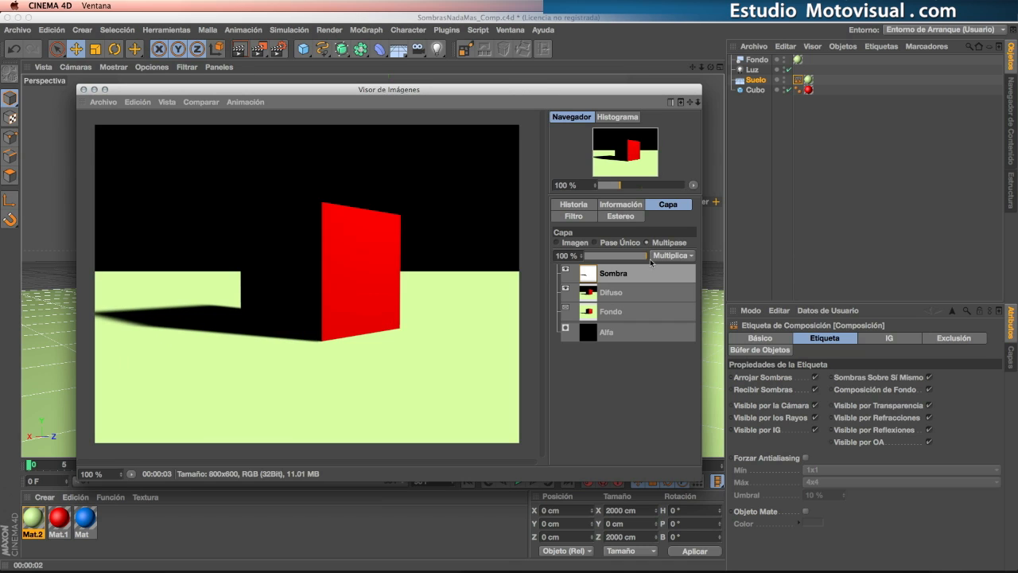
{"action": "left_click", "coordinate": [597, 243]}
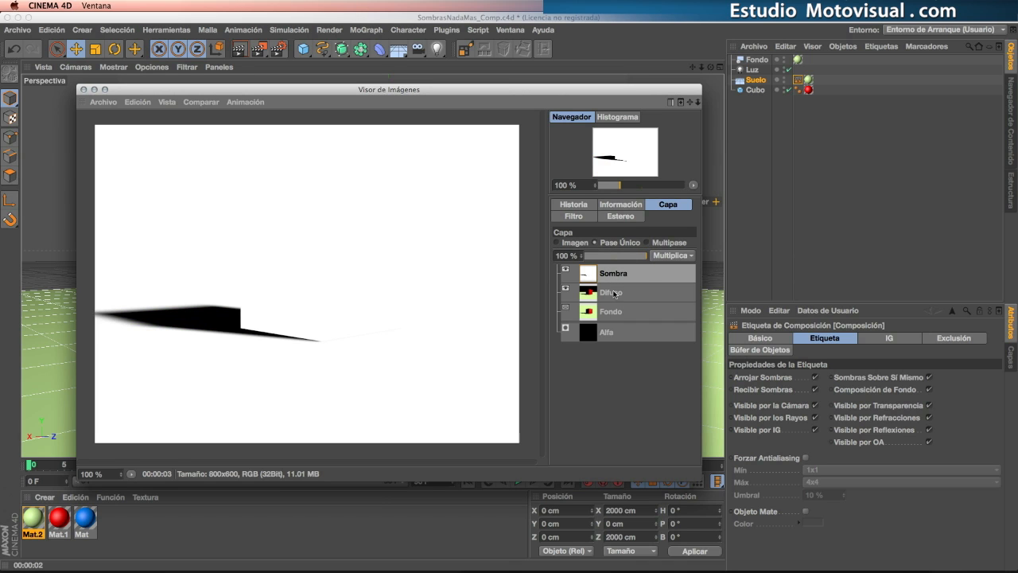
{"action": "left_click", "coordinate": [611, 295]}
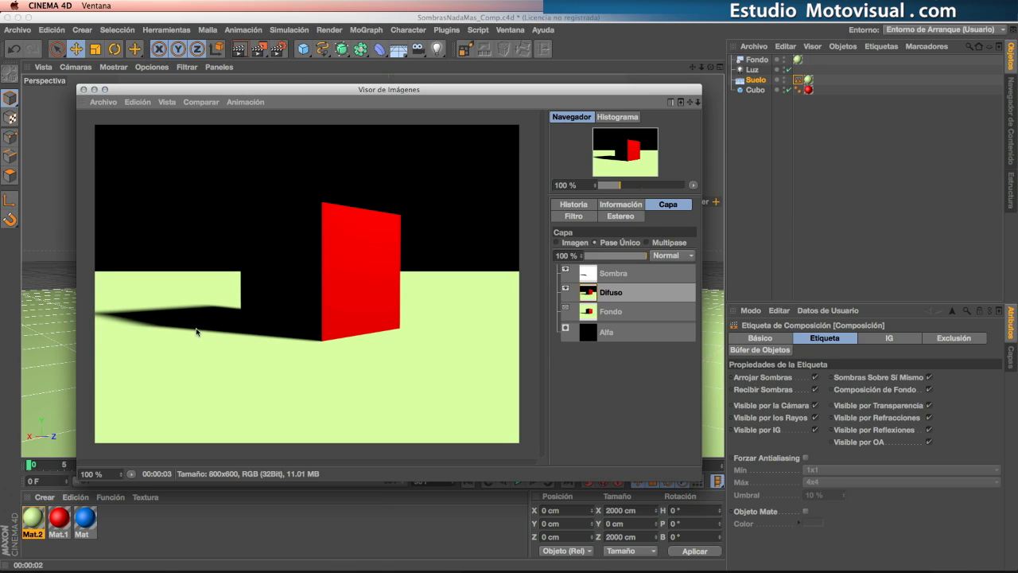
{"action": "left_click", "coordinate": [617, 314]}
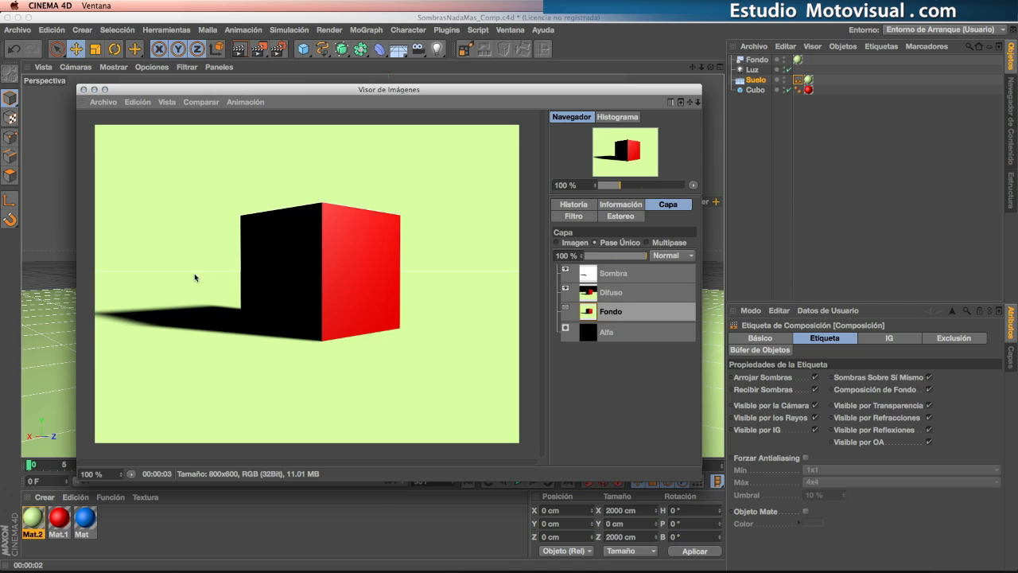
{"action": "left_click", "coordinate": [612, 293]}
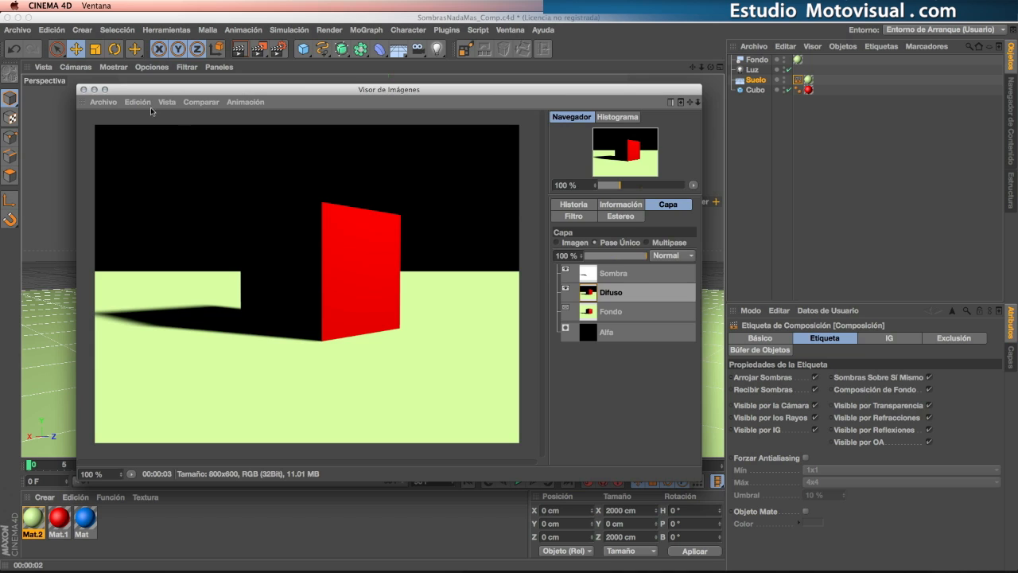
{"action": "left_click", "coordinate": [82, 90]}
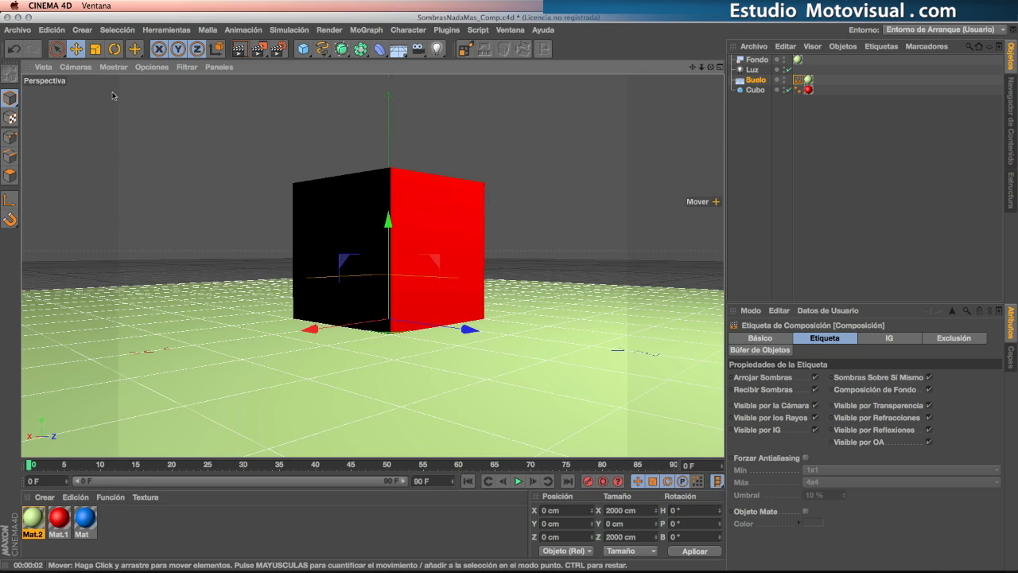
{"action": "left_click", "coordinate": [799, 81]}
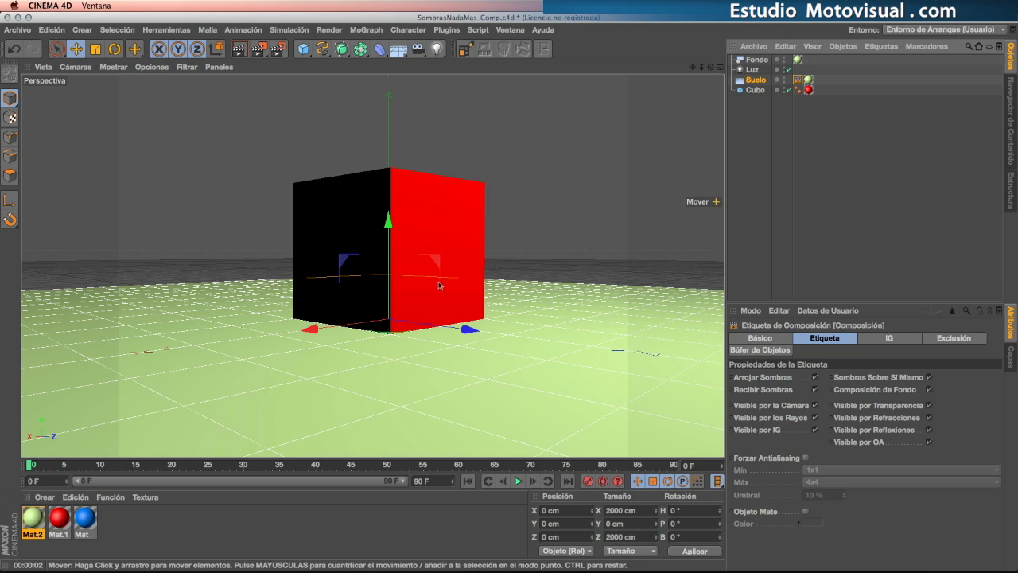
{"action": "left_click", "coordinate": [510, 30]}
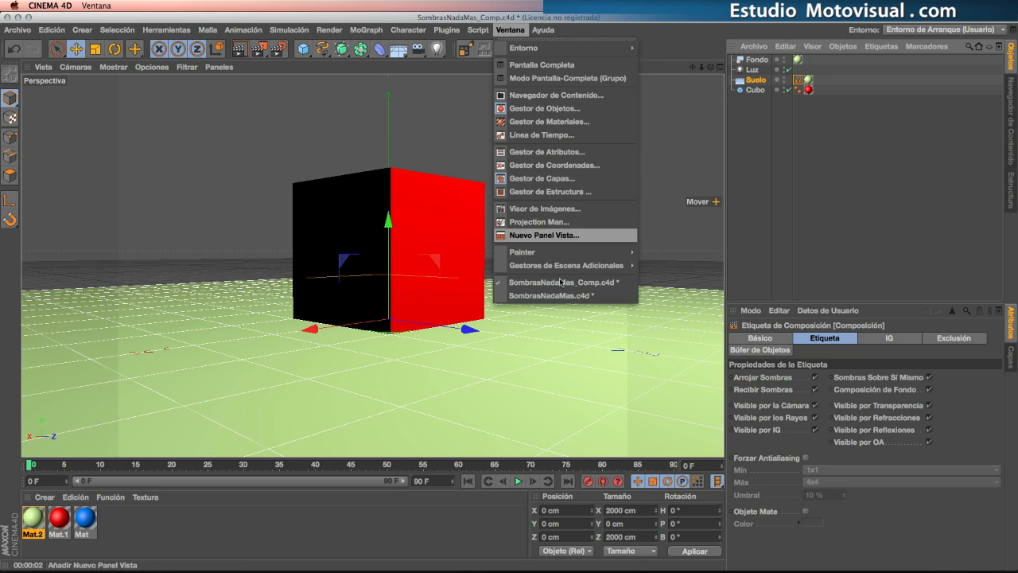
{"action": "left_click", "coordinate": [546, 351]}
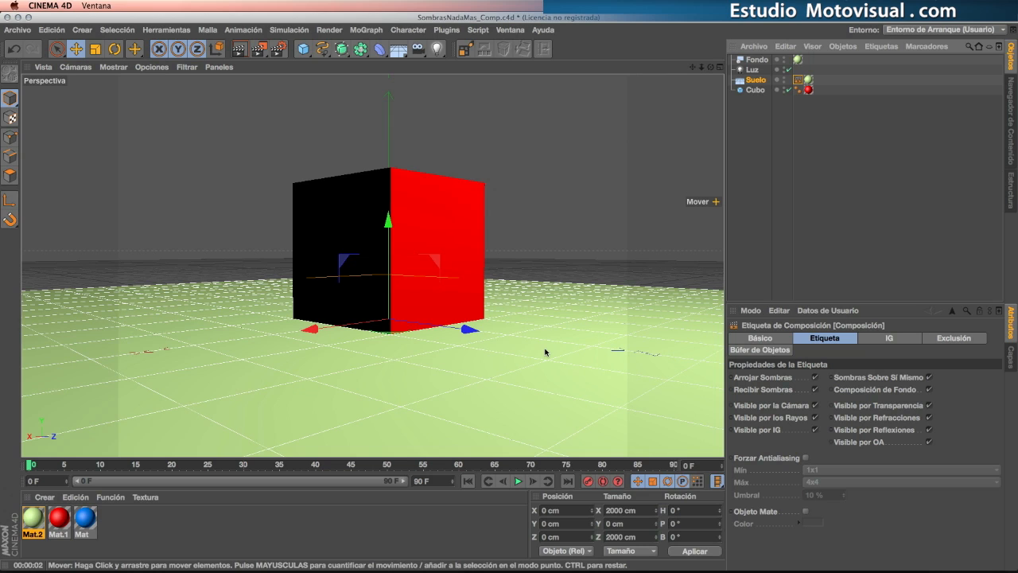